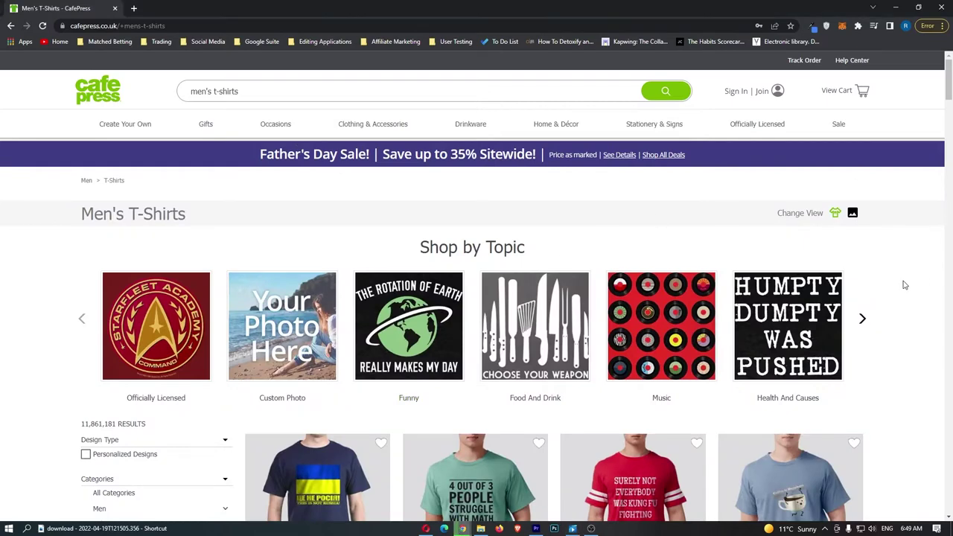
Scroll down through the Men's T-Shirts listings and back up
scroll(902, 285, down, 4)
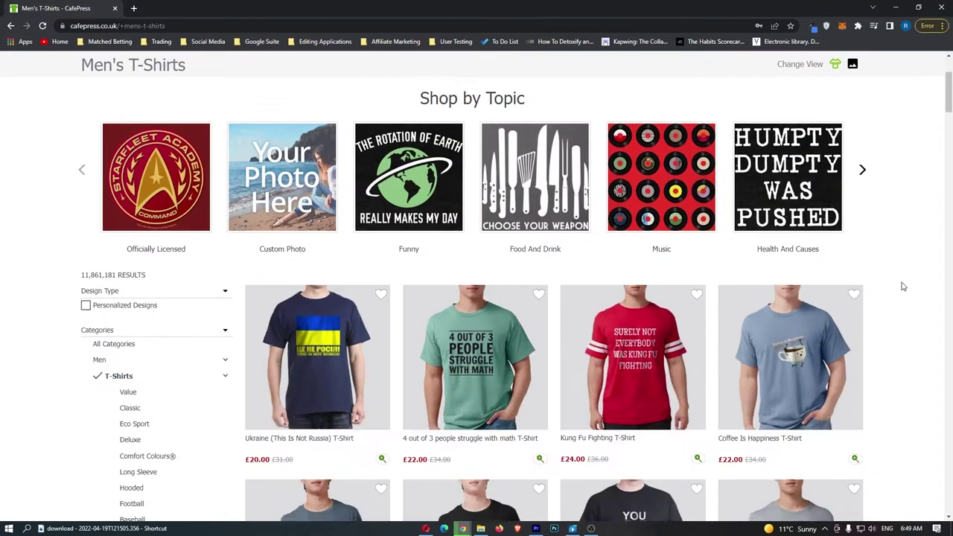
scroll(903, 286, down, 1)
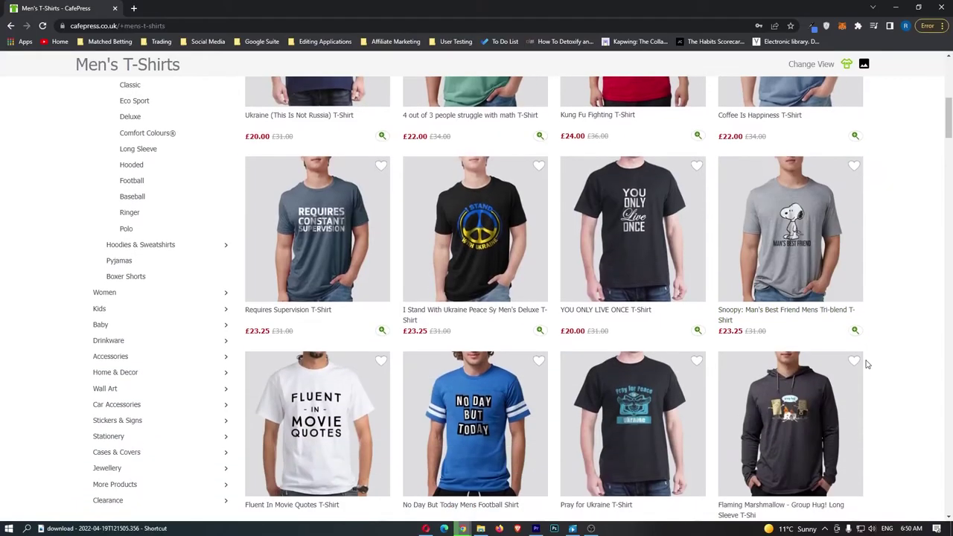
scroll(871, 362, up, 7)
Open Funny T-Shirts from the Clothing & Accessories menu and scroll through the results
mouse_move(372, 123)
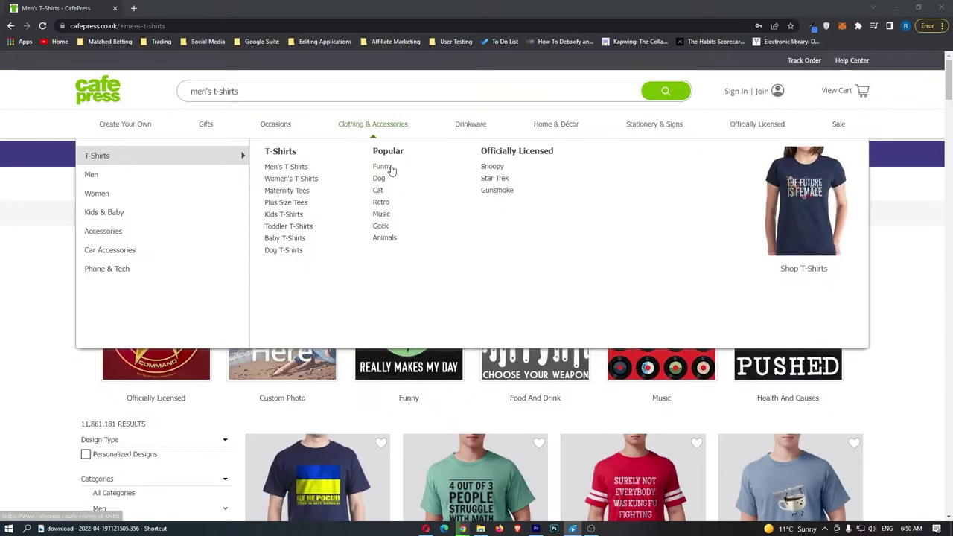
click(389, 169)
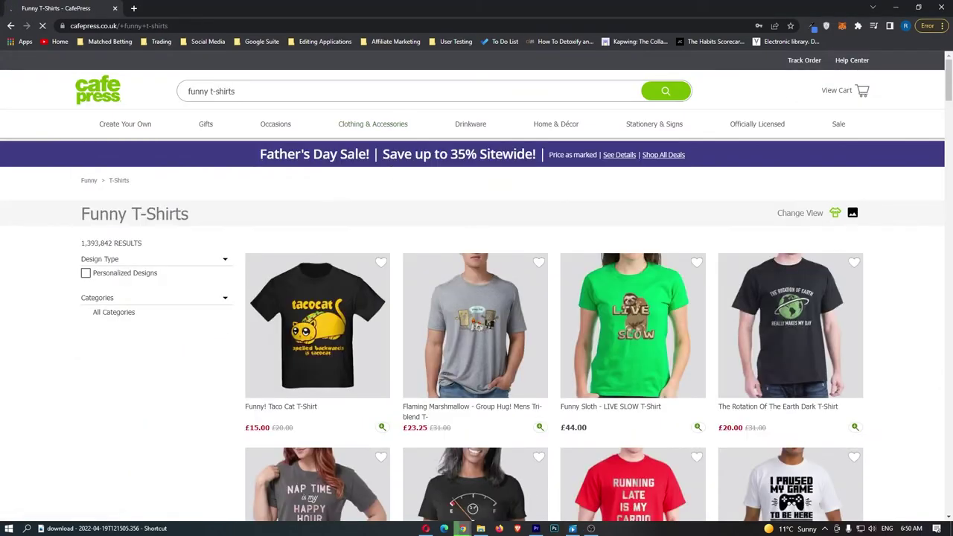
scroll(861, 298, down, 2)
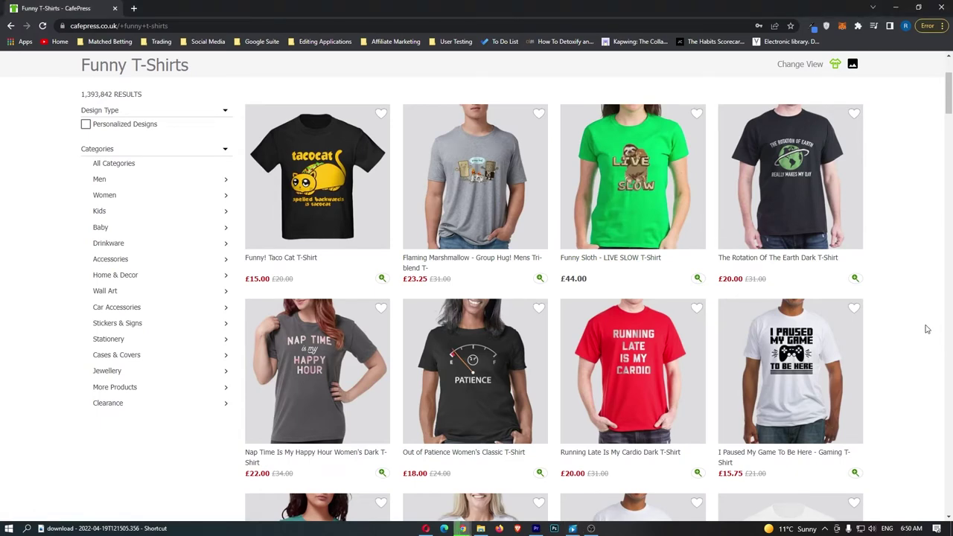
scroll(916, 324, down, 3)
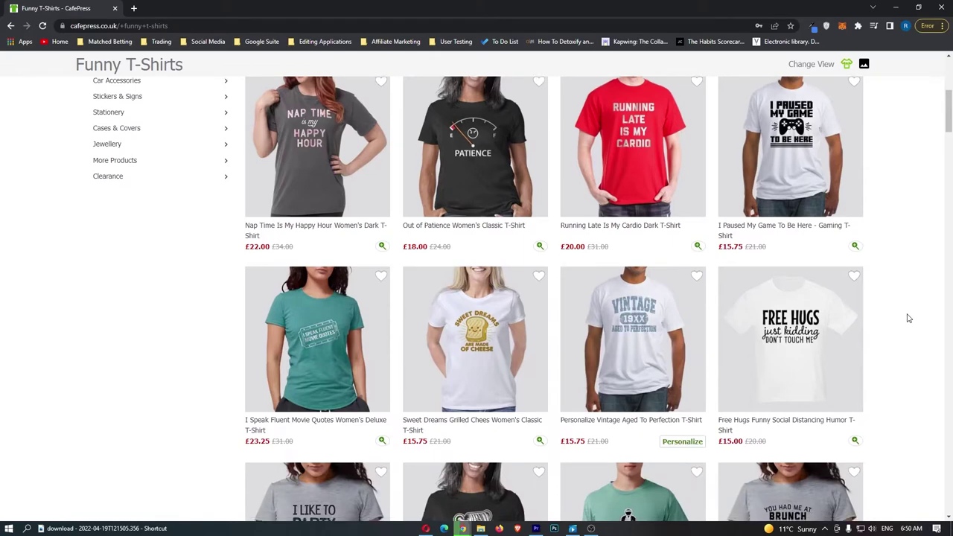
scroll(908, 318, down, 1)
scroll(908, 318, down, 1)
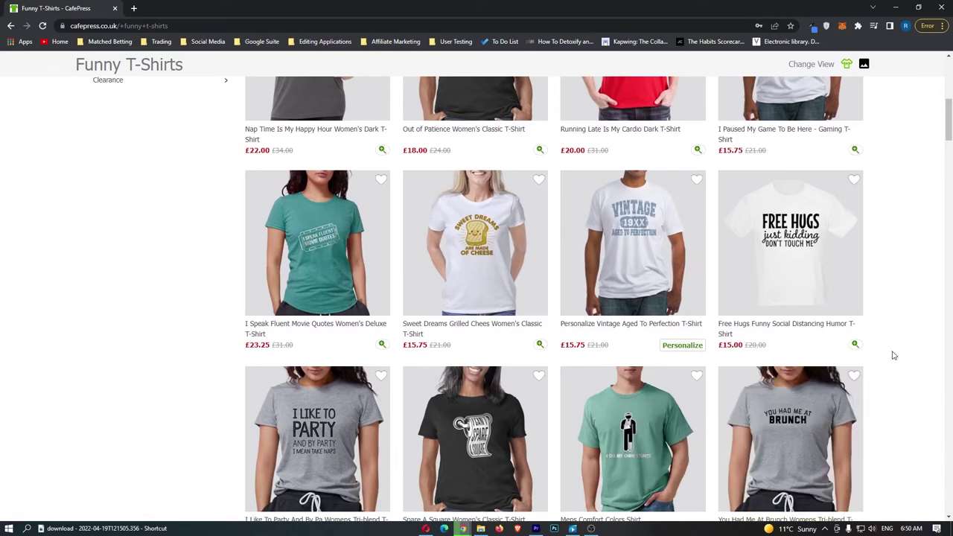
scroll(893, 356, down, 1)
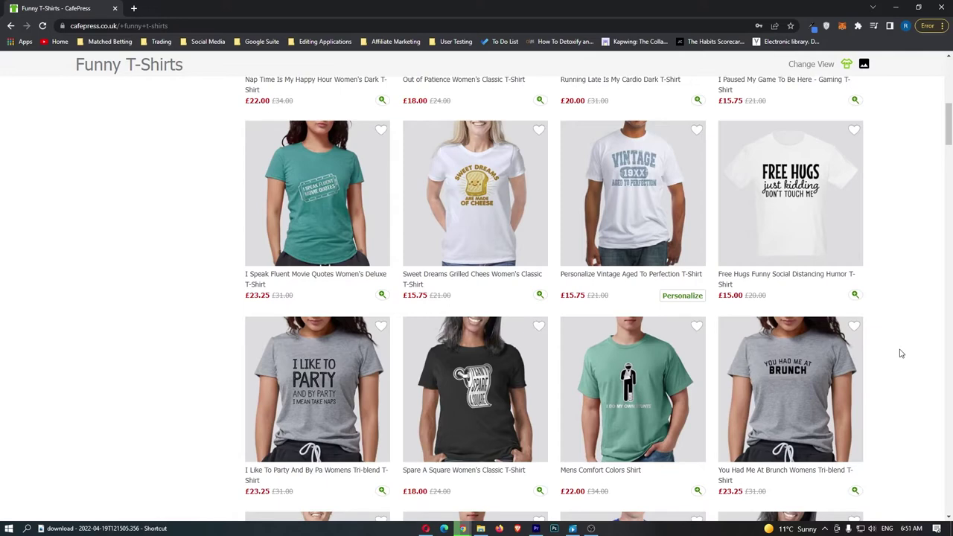
scroll(901, 353, up, 10)
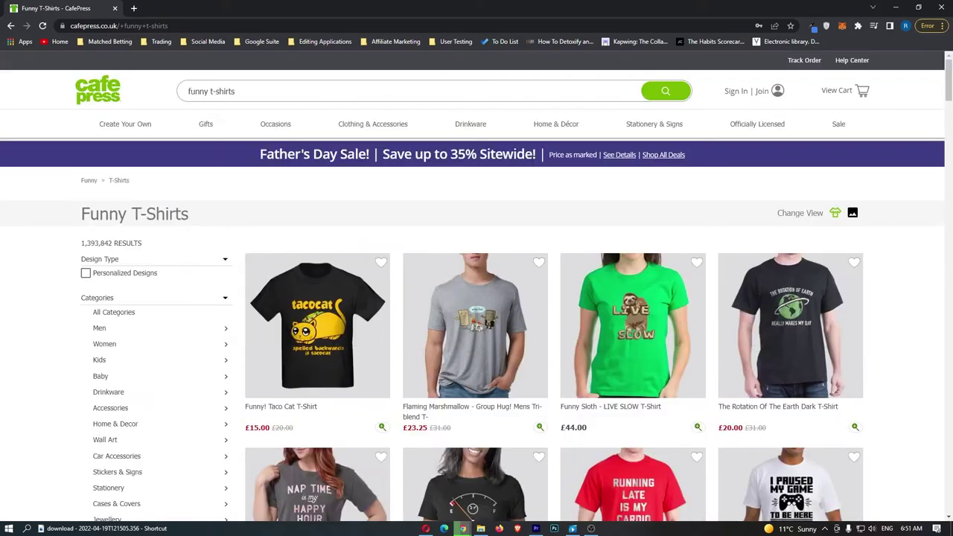
Open the Drinkware section and browse its category tiles, returning to the top
click(481, 123)
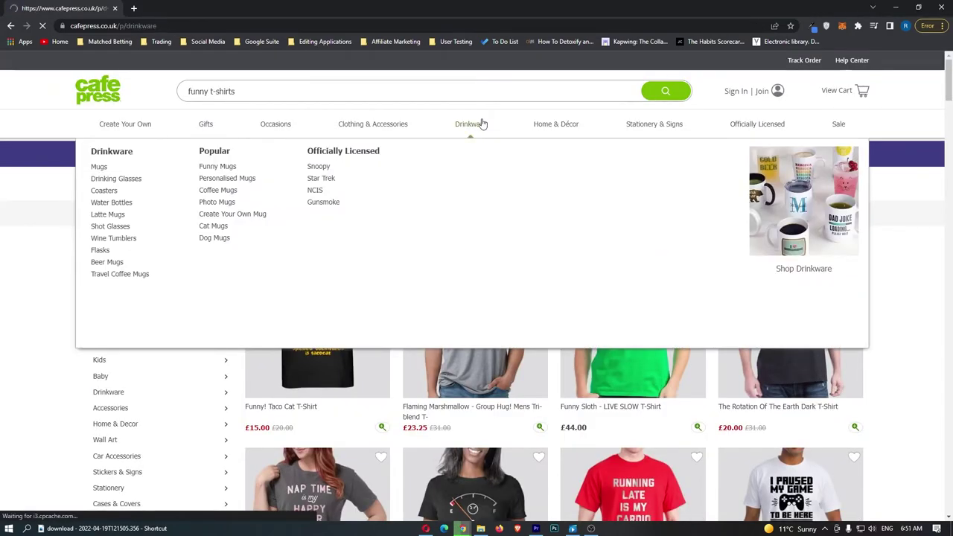
scroll(432, 265, down, 5)
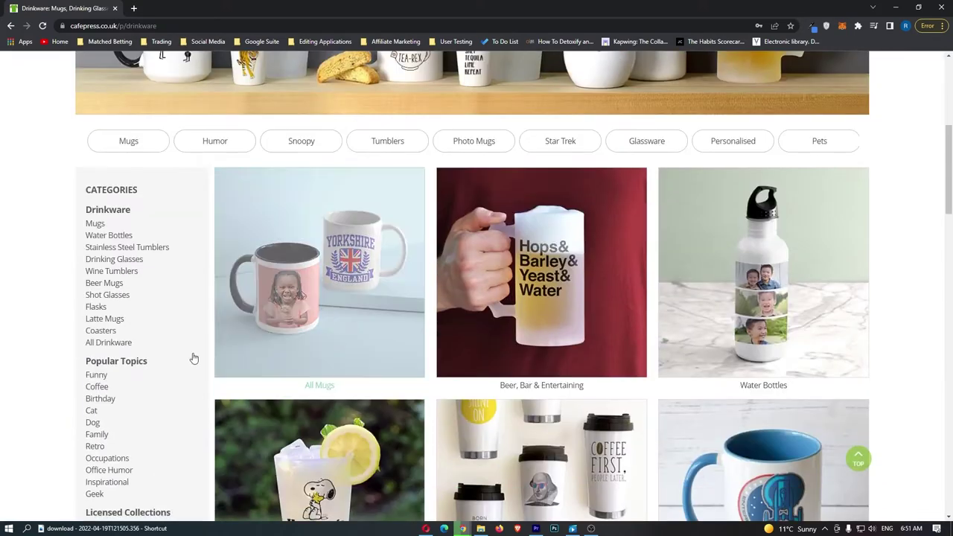
scroll(394, 334, down, 1)
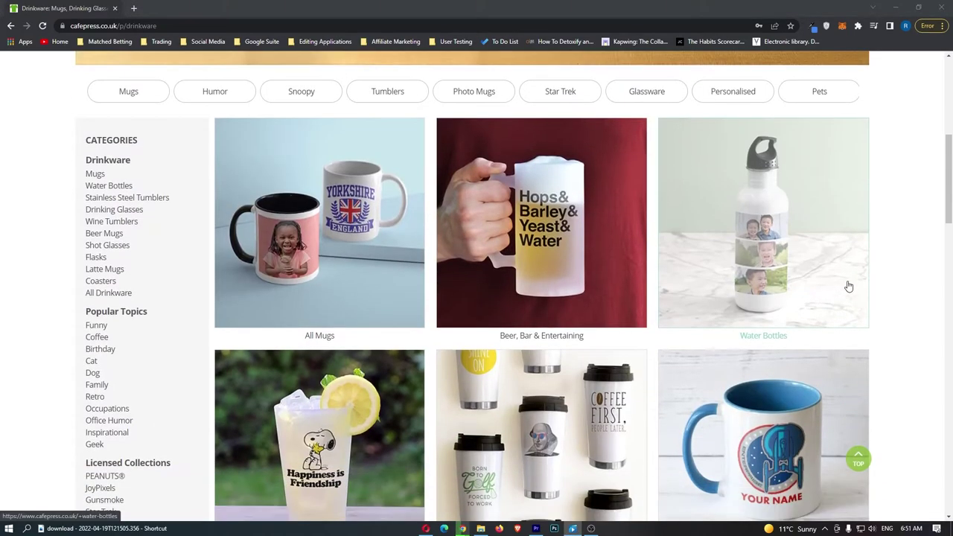
scroll(909, 315, down, 1)
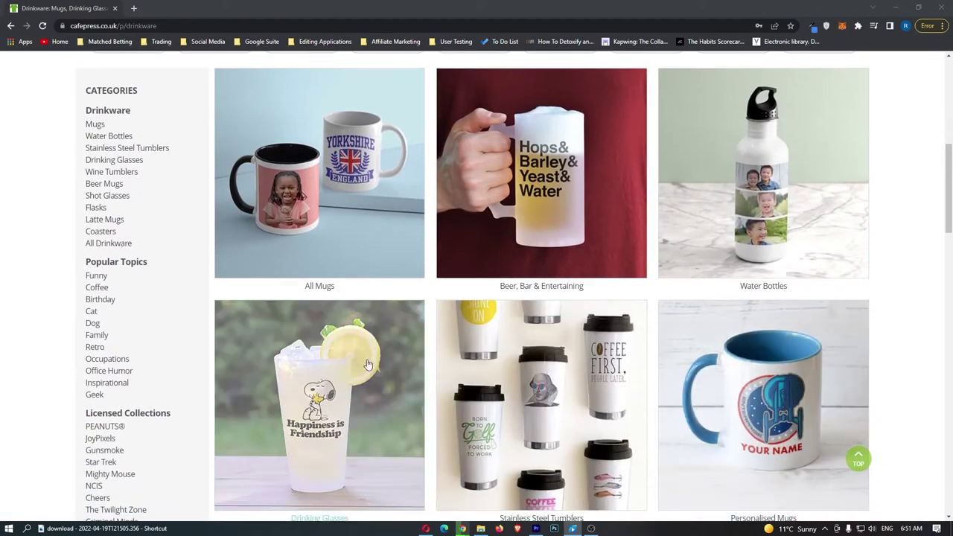
scroll(894, 365, down, 5)
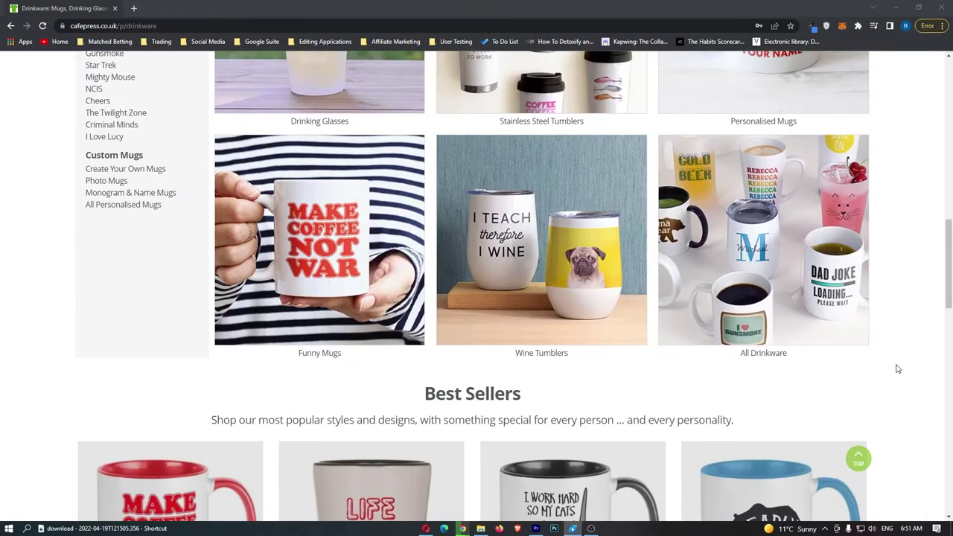
click(858, 457)
Scroll to the Stainless Steel Tumblers tile and open the Travel Coffee Mugs listings
scroll(648, 342, down, 1)
scroll(647, 346, down, 4)
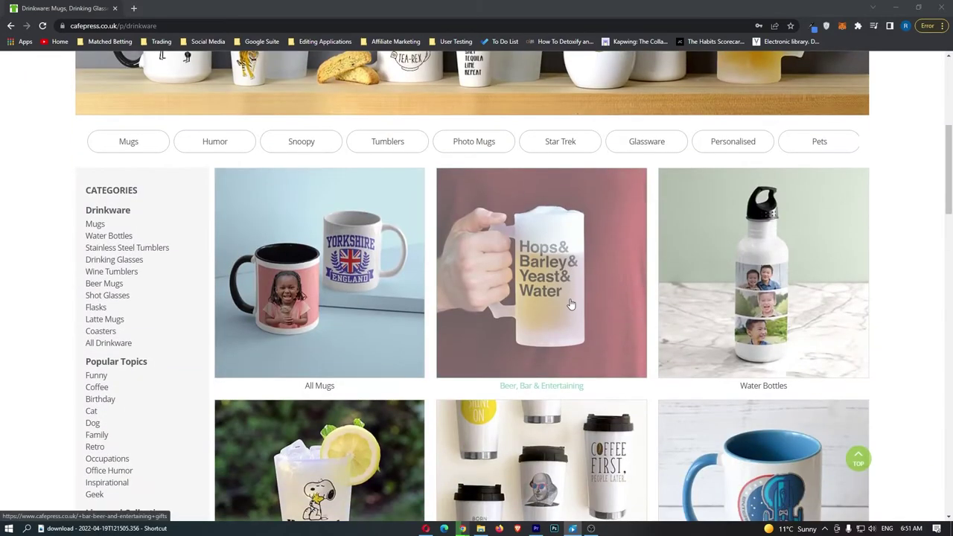
scroll(571, 313, down, 2)
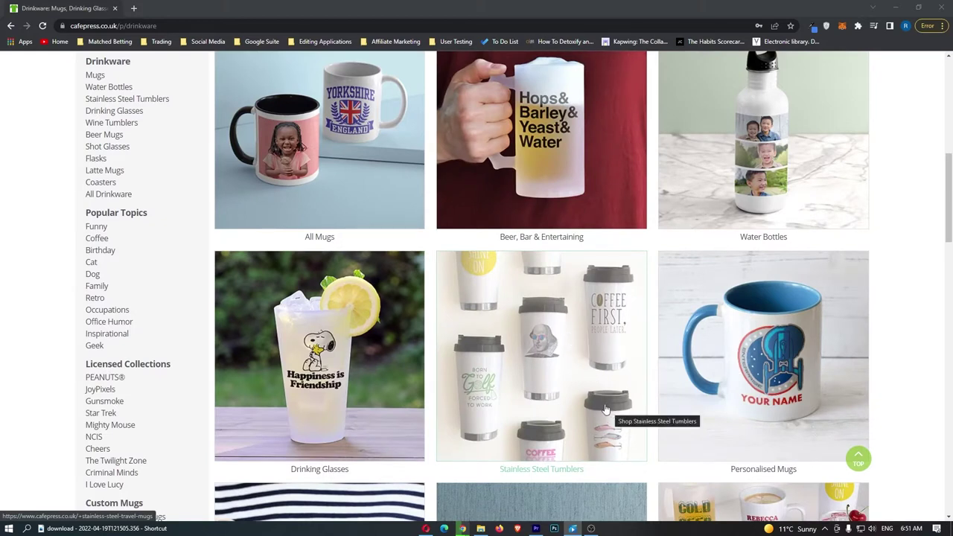
click(582, 397)
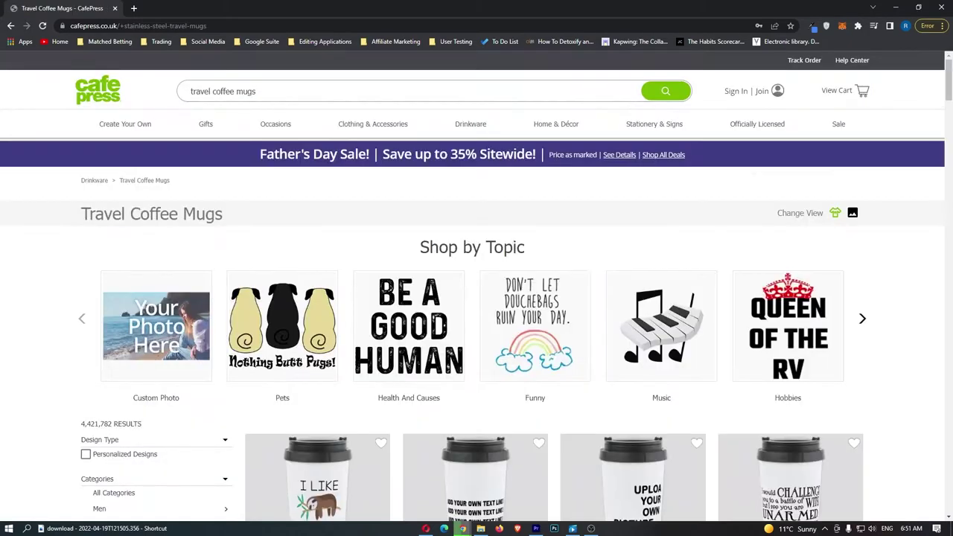
Scroll through the Travel Coffee Mugs grid and back up
scroll(769, 214, down, 5)
scroll(769, 214, down, 1)
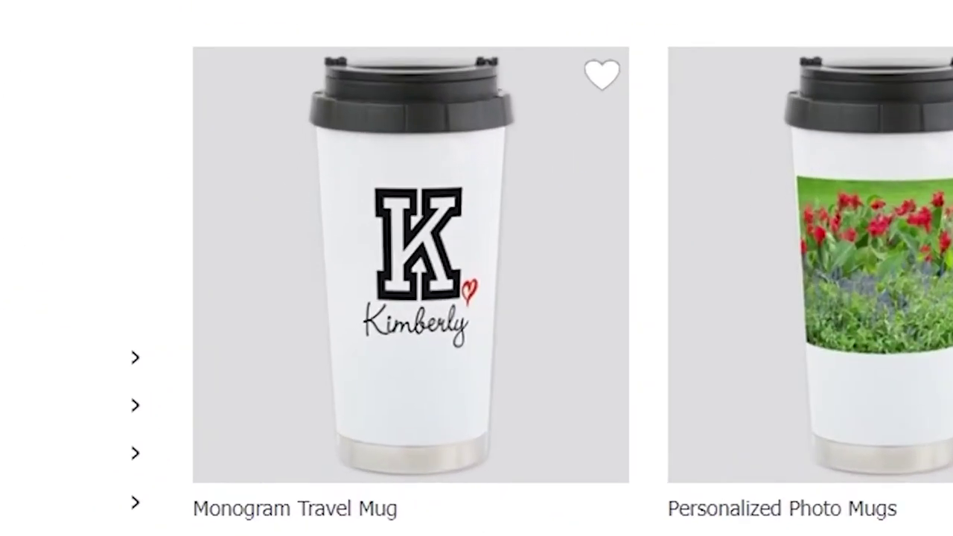
scroll(477, 268, down, 5)
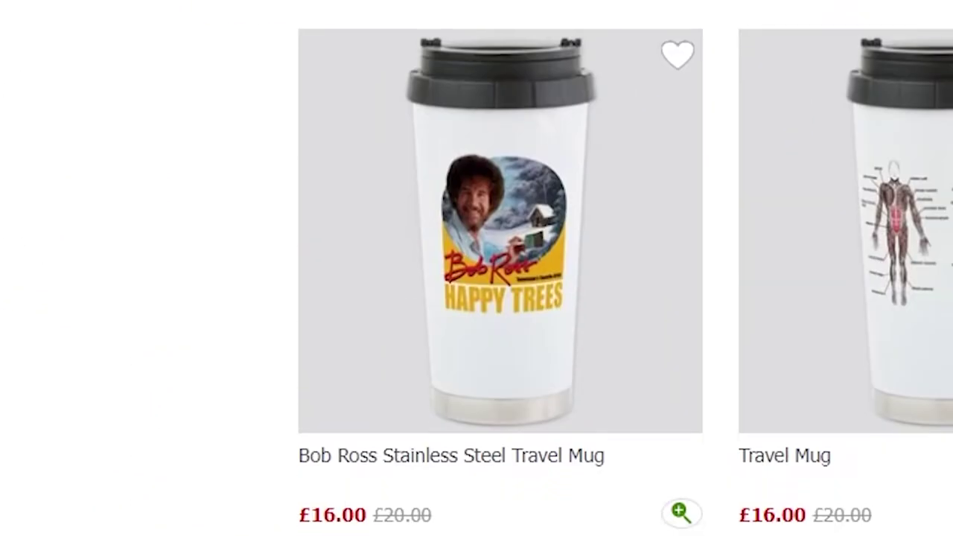
scroll(156, 313, up, 3)
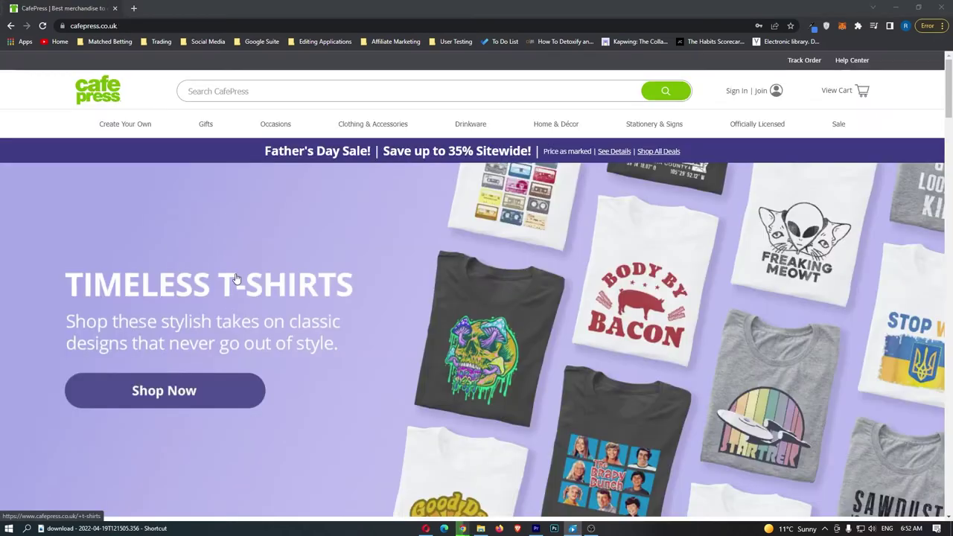
mouse_move(287, 128)
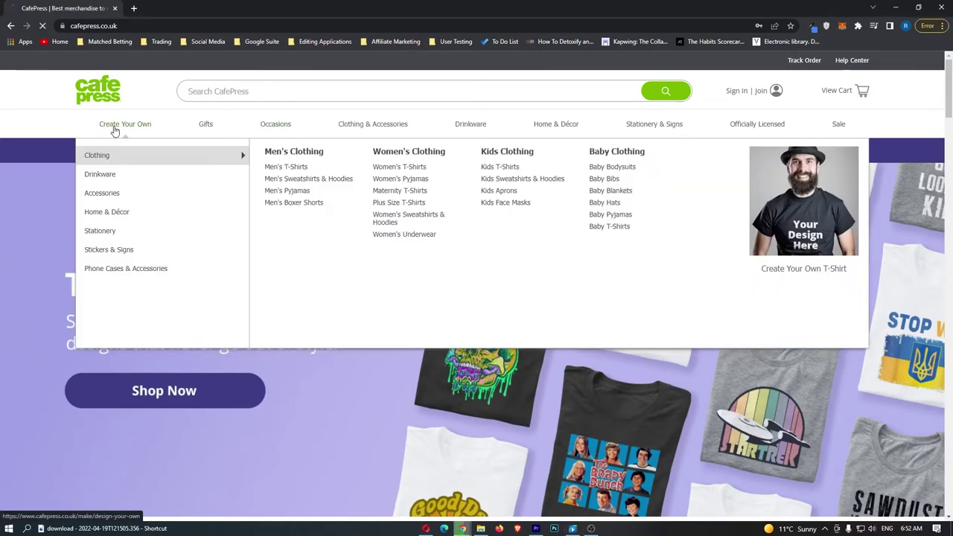
Open the design-your-own custom products page and browse its catalogue
click(113, 128)
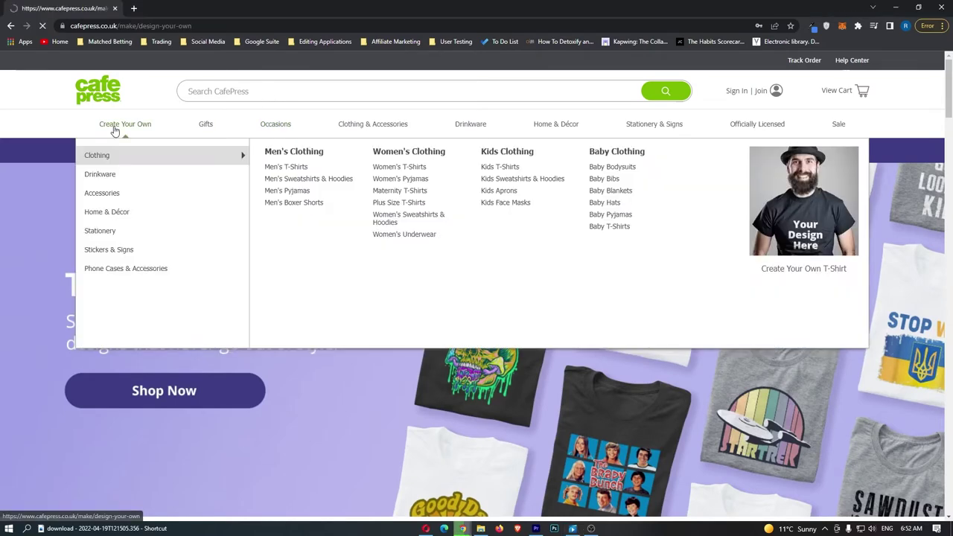
scroll(219, 271, down, 3)
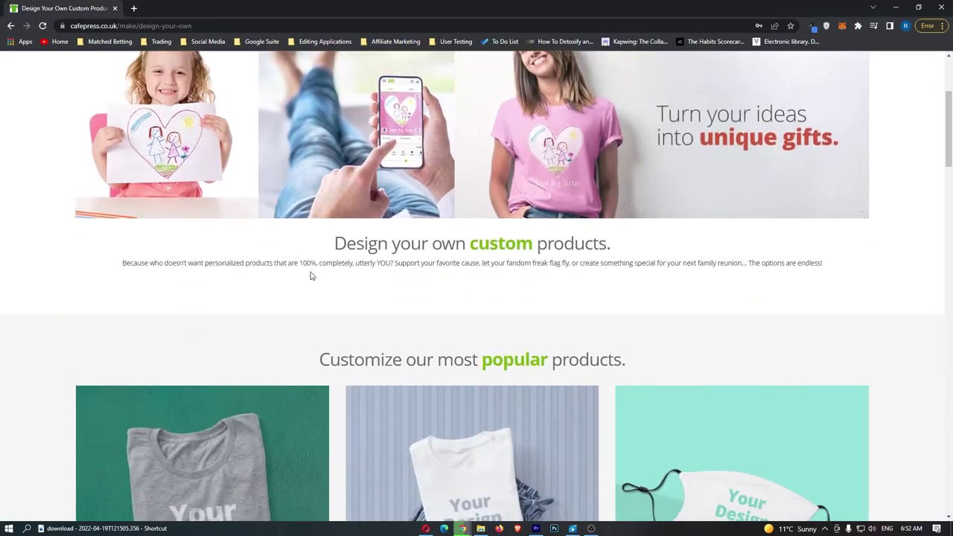
drag(334, 243, 621, 253)
scroll(340, 260, down, 1)
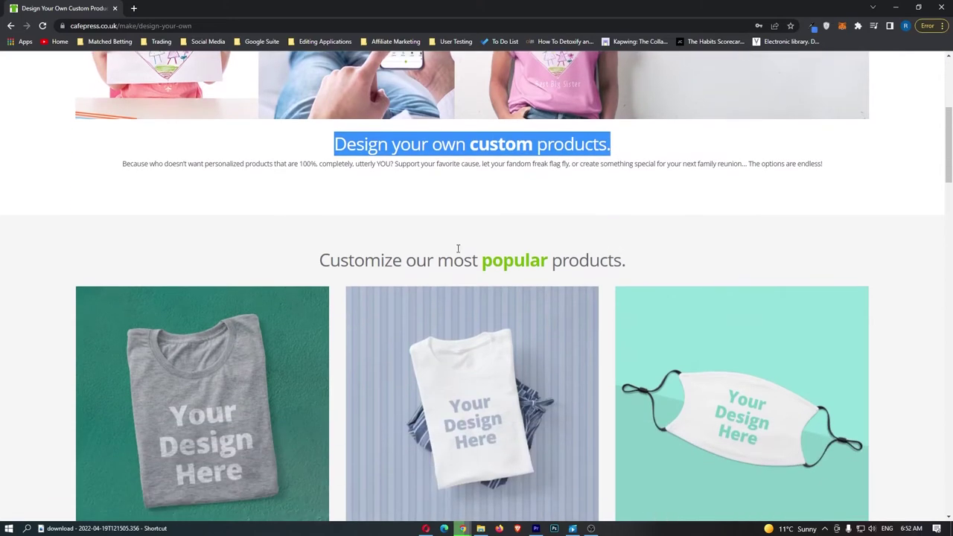
drag(311, 264, 638, 265)
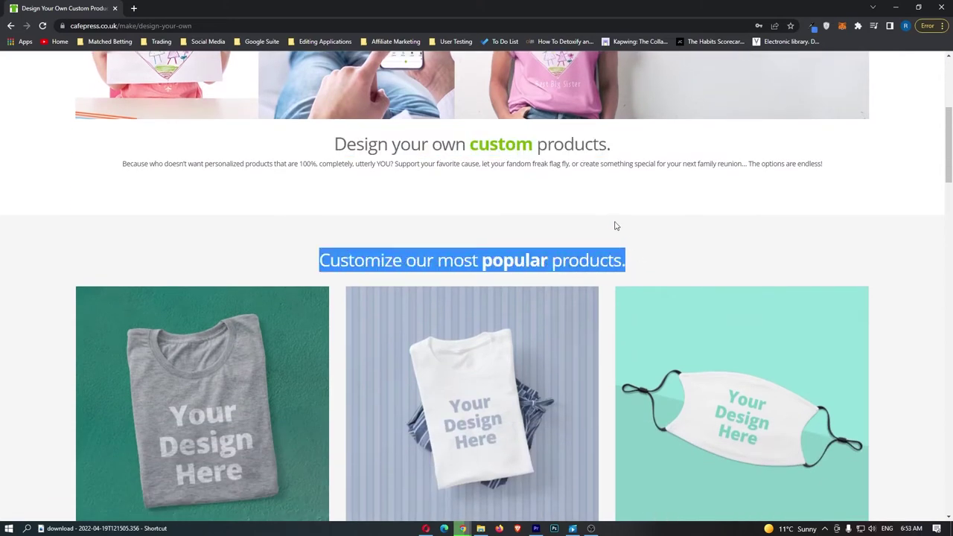
scroll(457, 207, down, 1)
click(53, 192)
scroll(347, 240, down, 2)
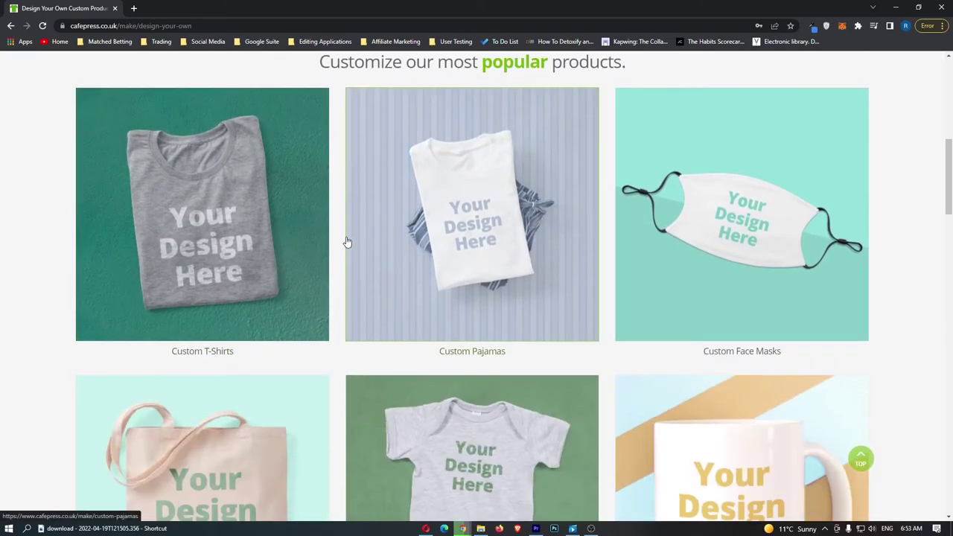
scroll(901, 297, down, 2)
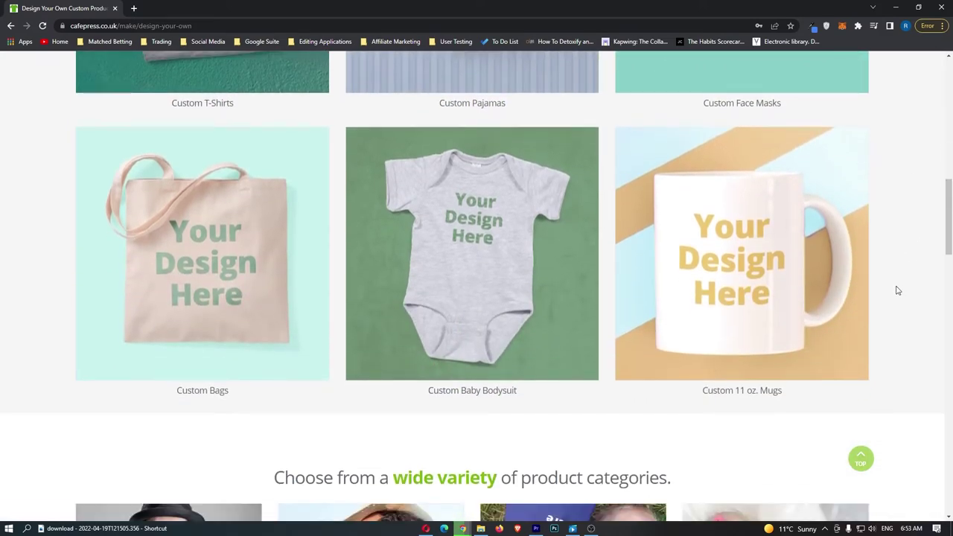
scroll(249, 226, up, 2)
Open Custom T-Shirts and choose the Custom Men's Comfort Colour T-Shirt
click(249, 225)
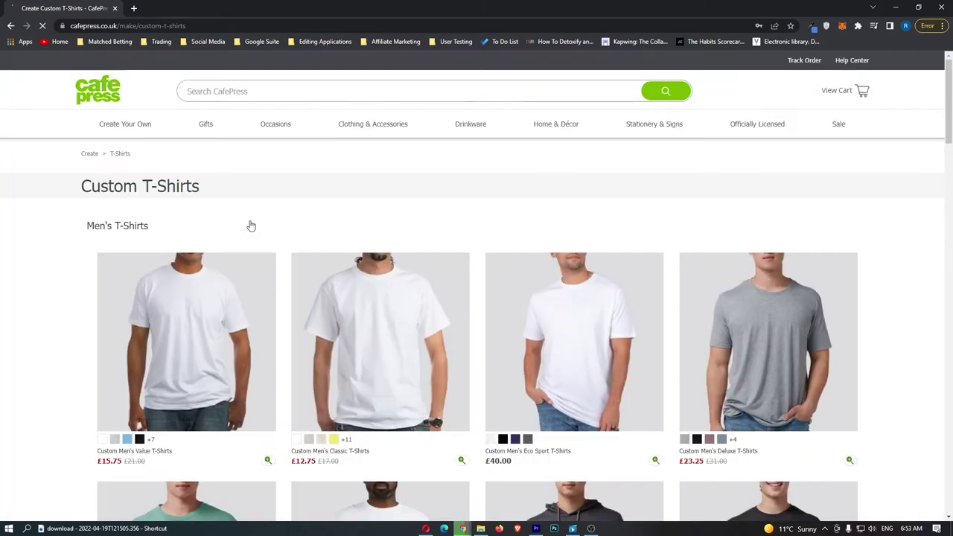
scroll(303, 301, down, 2)
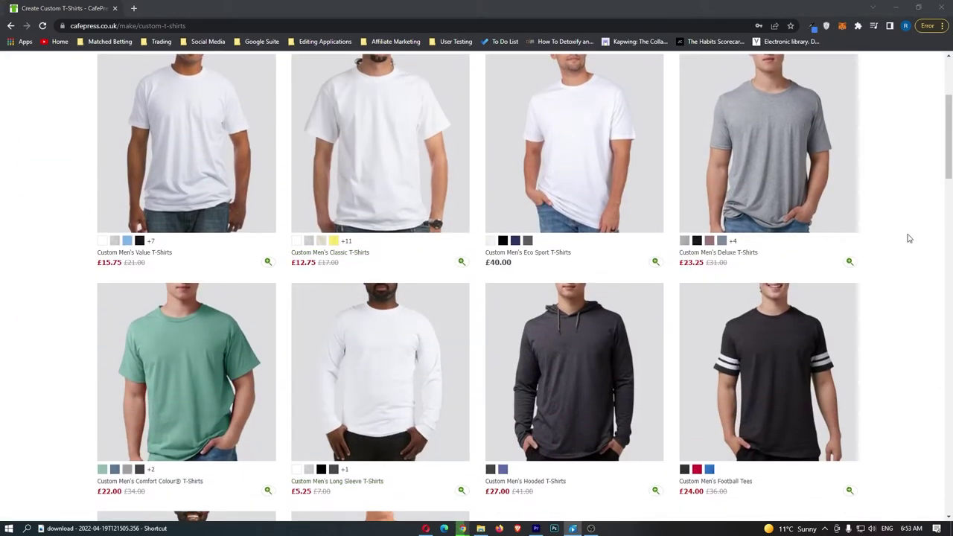
scroll(121, 362, down, 1)
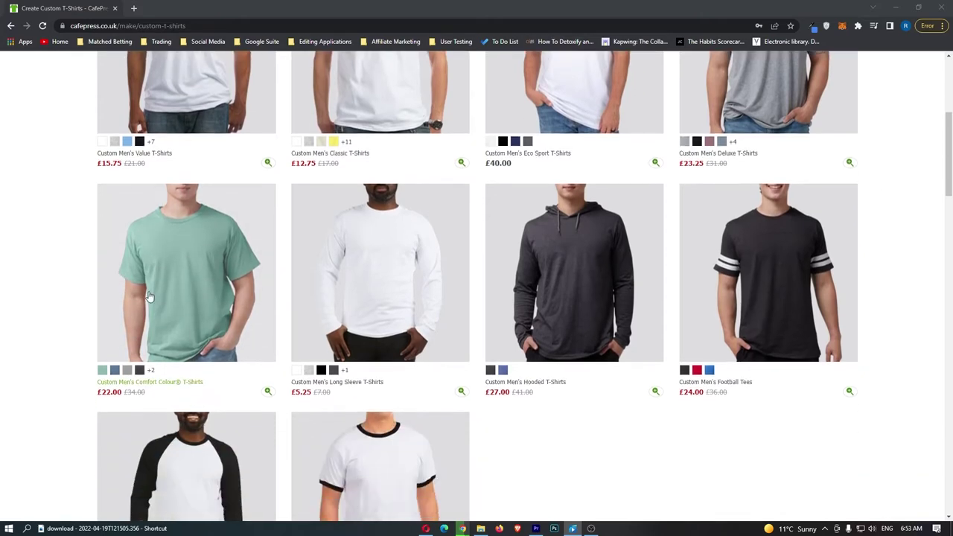
click(149, 296)
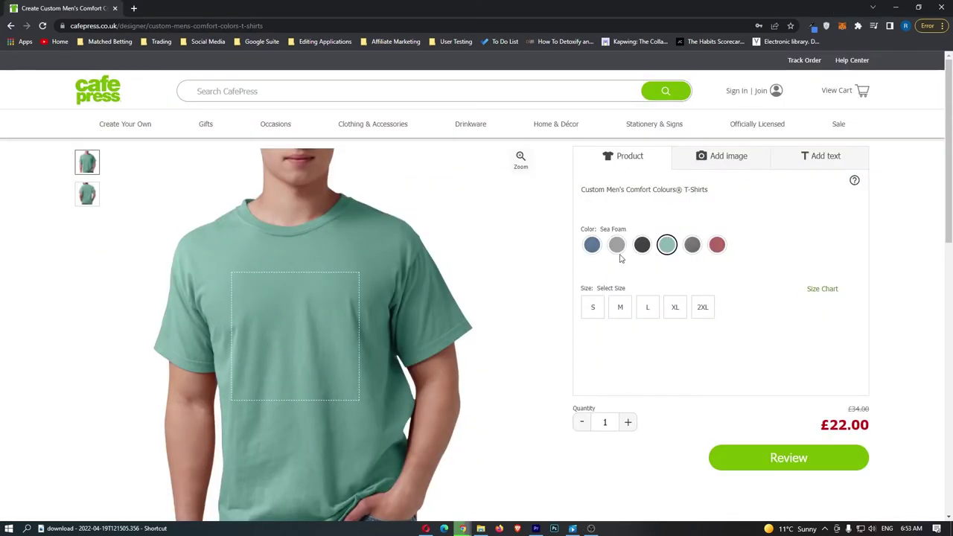
Preview the tee in several colours including charcoal, red and Tumbleweed, then restore Sea Foam
click(618, 247)
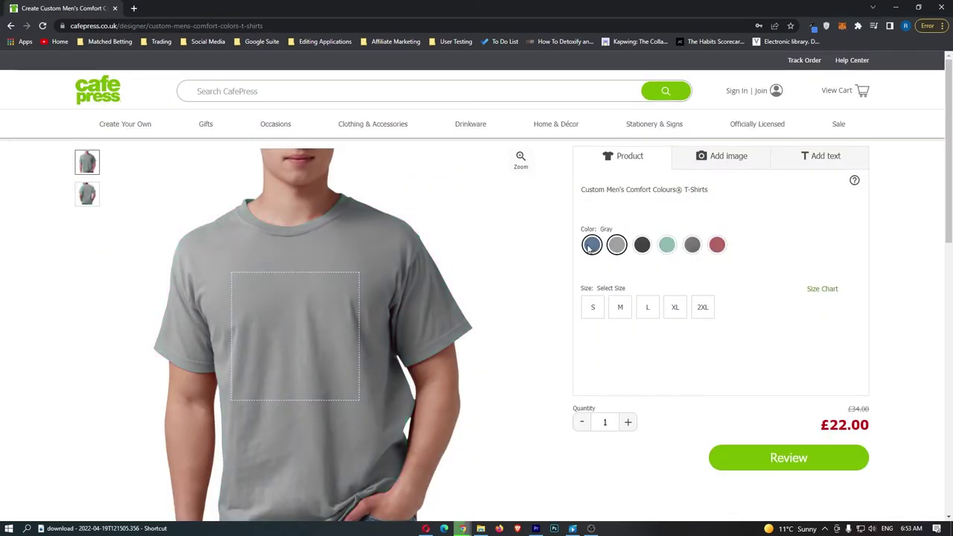
click(592, 246)
click(642, 246)
click(716, 247)
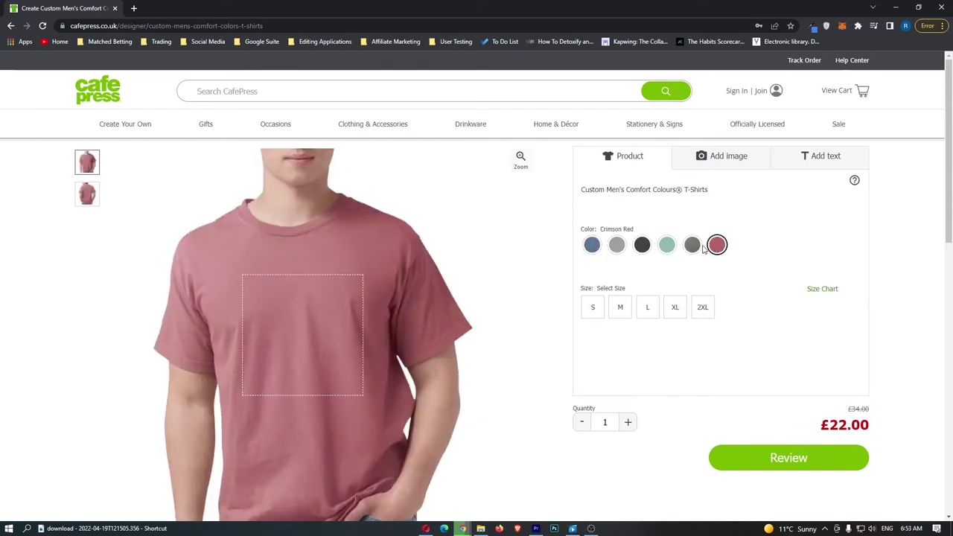
click(692, 245)
click(662, 245)
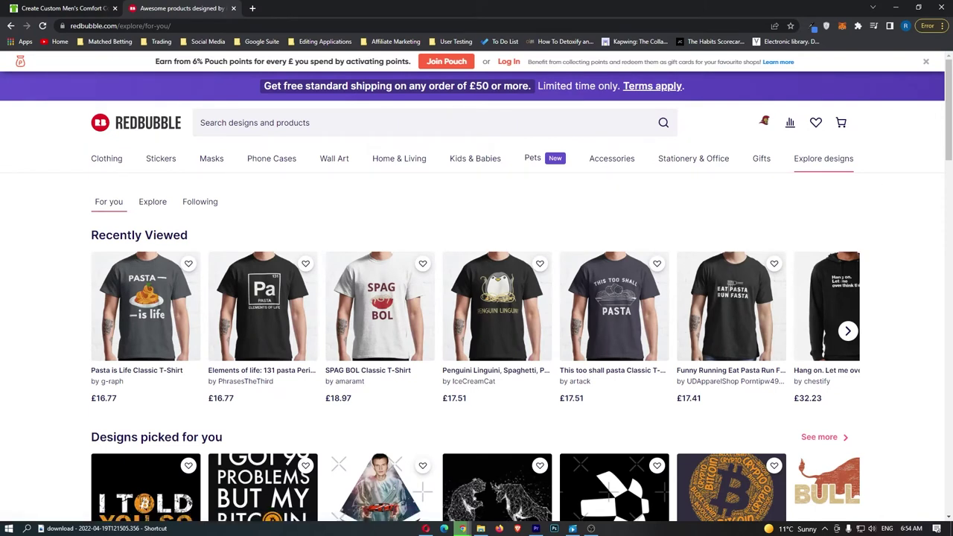
Open Redbubble's Clothing category, then its men's T-shirts listing
click(116, 167)
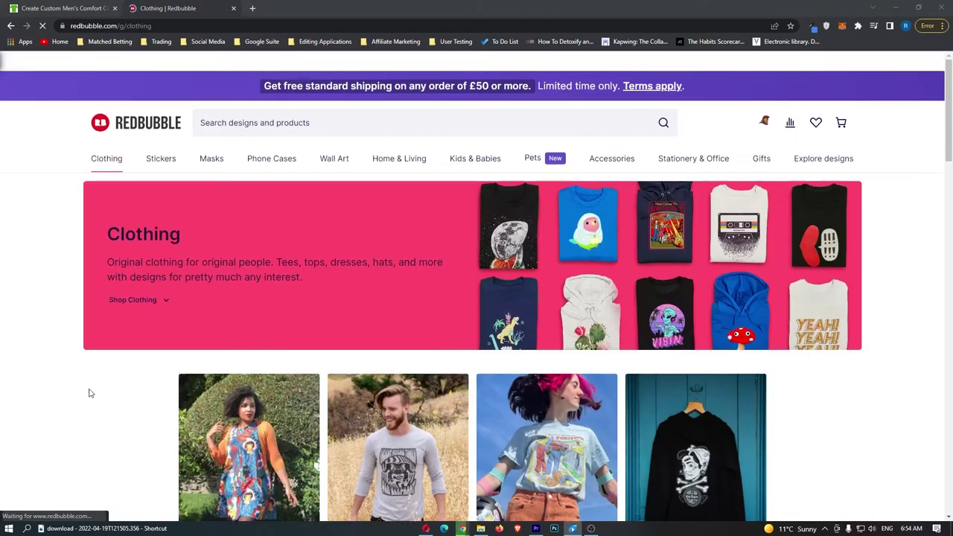
scroll(346, 343, down, 2)
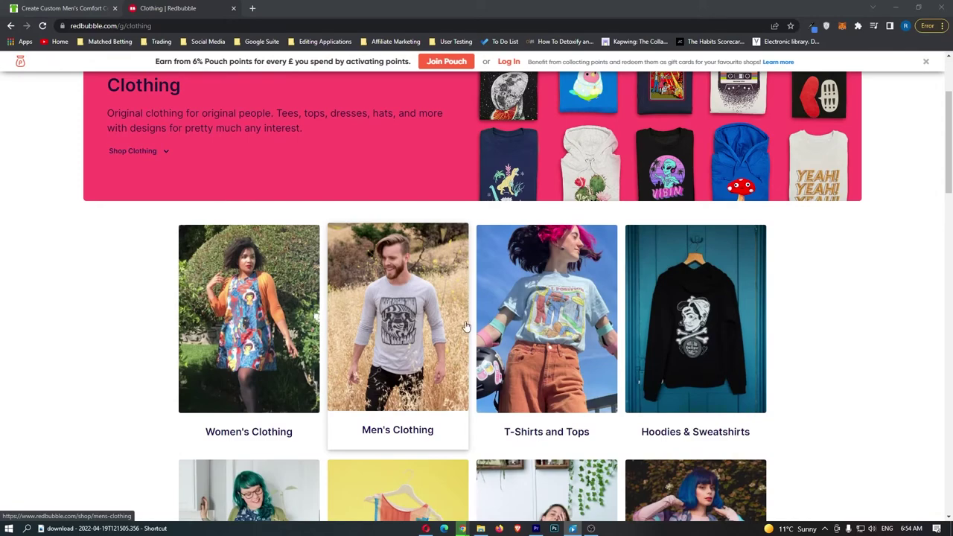
click(526, 315)
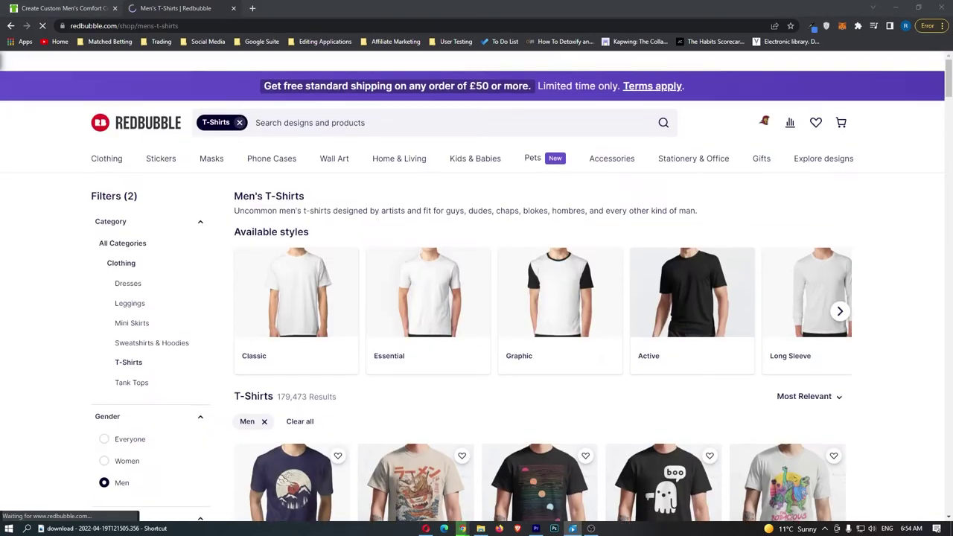
Scroll through the men's T-shirt results and return to the first results page
scroll(530, 383, down, 4)
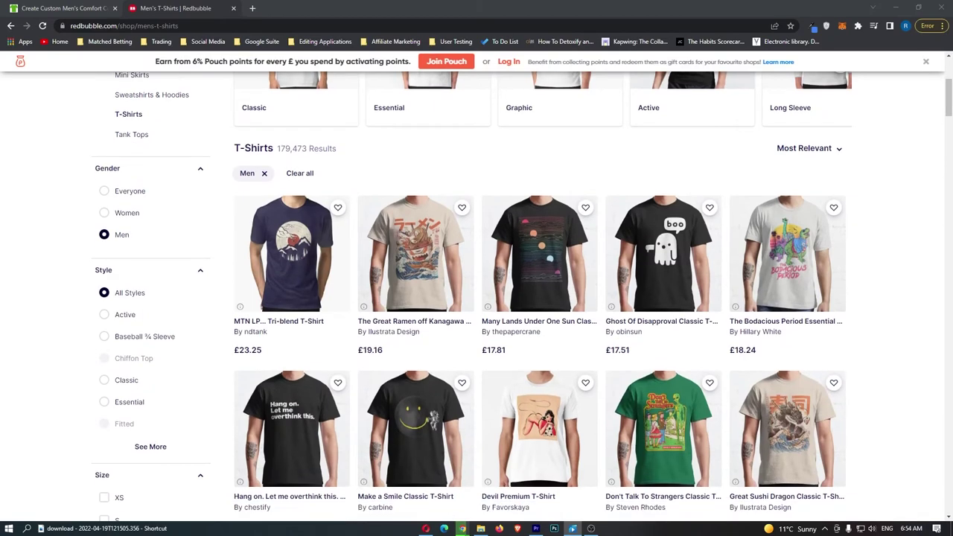
scroll(897, 266, down, 5)
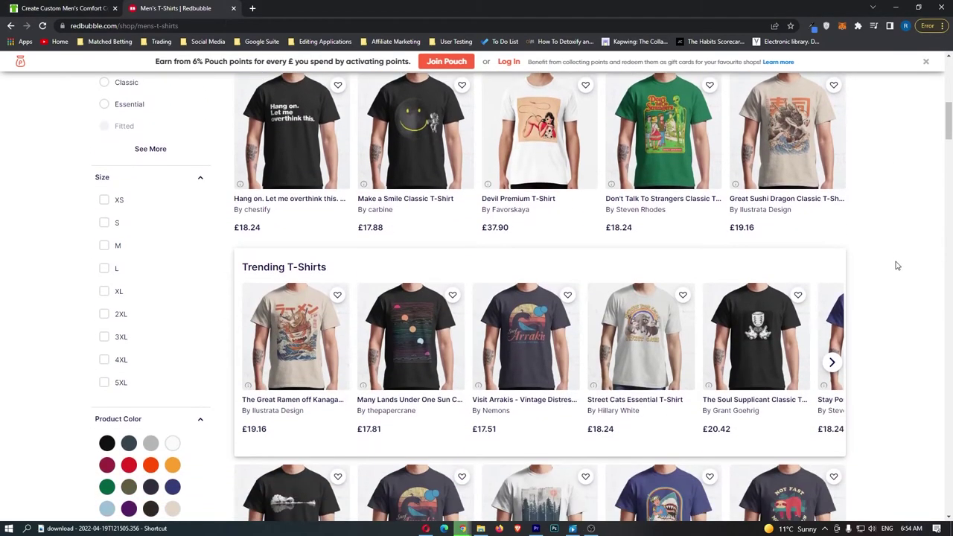
scroll(896, 266, down, 1)
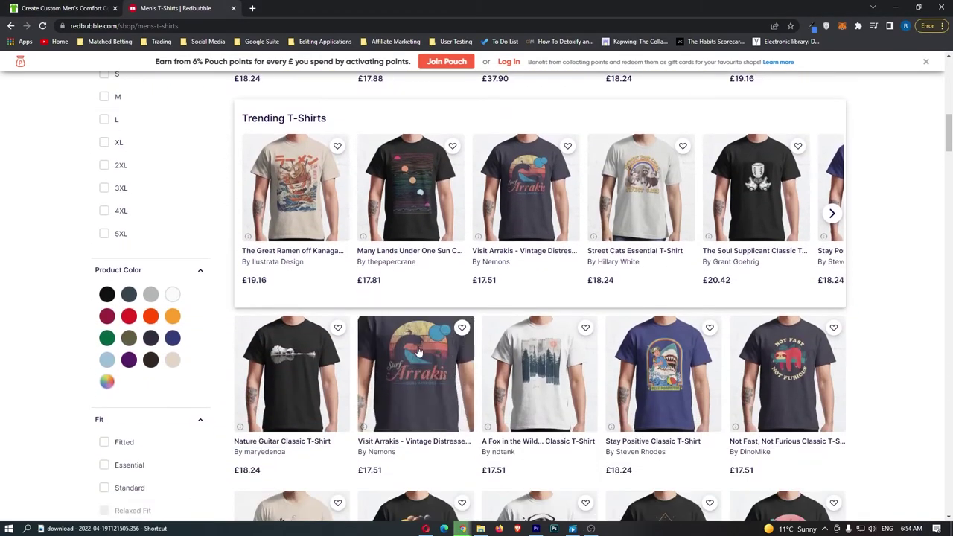
scroll(898, 303, down, 1)
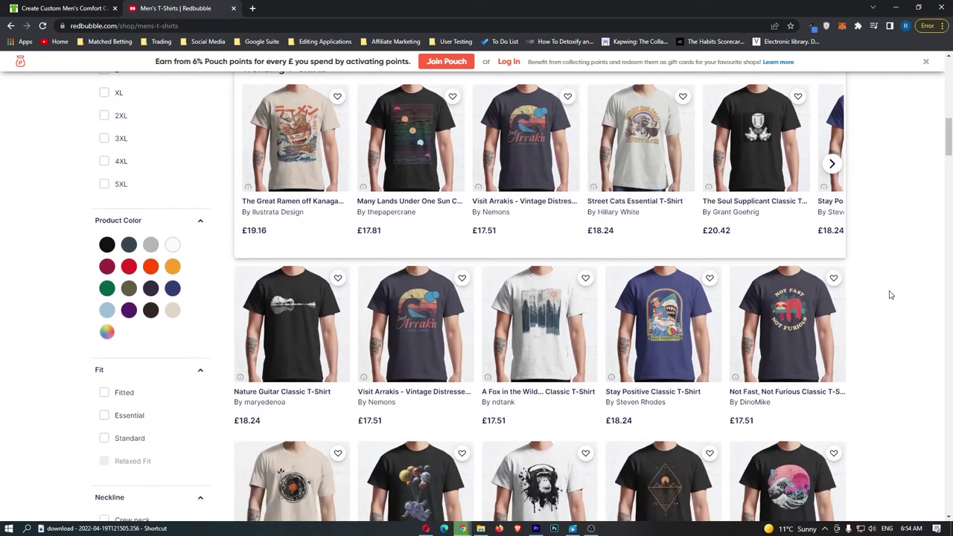
scroll(881, 286, up, 5)
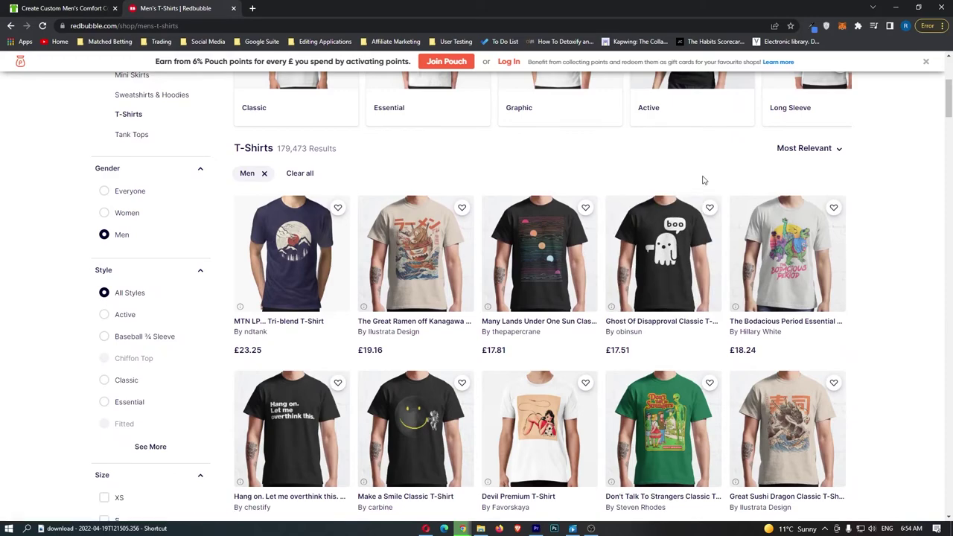
scroll(12, 270, down, 8)
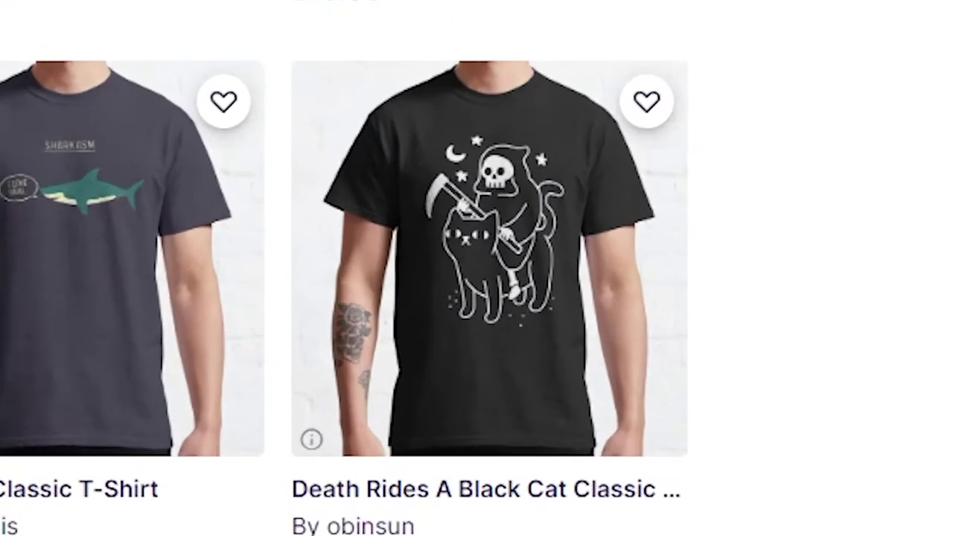
scroll(570, 343, down, 6)
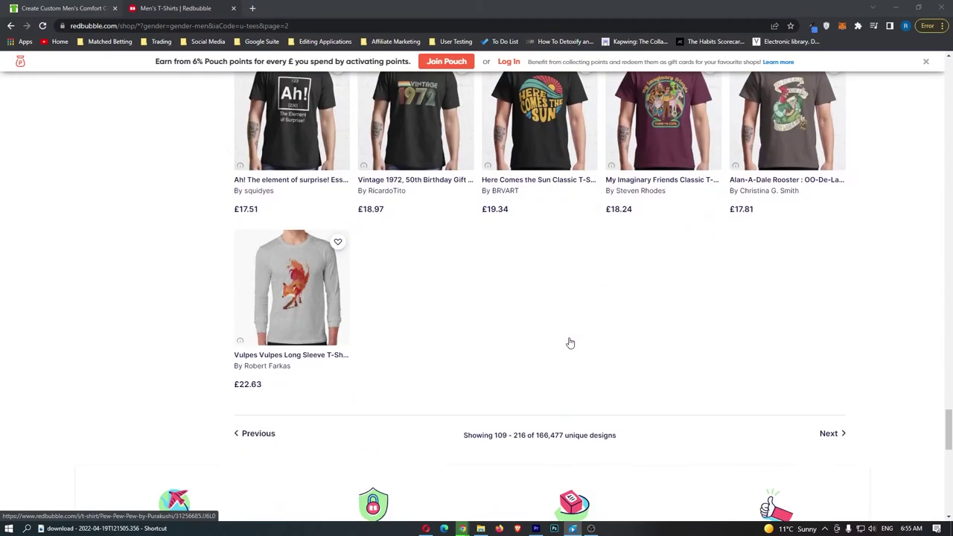
scroll(571, 342, down, 2)
click(269, 286)
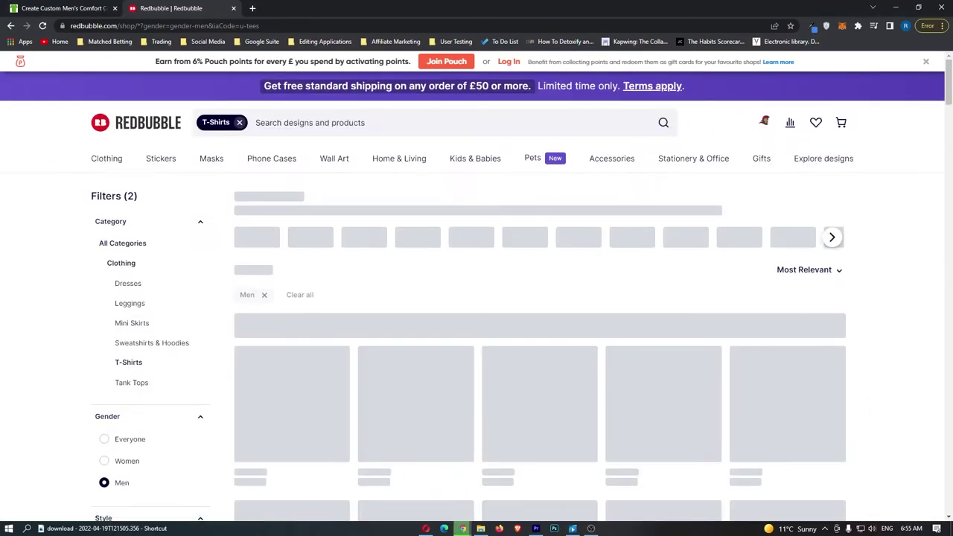
scroll(844, 272, down, 5)
scroll(812, 270, up, 2)
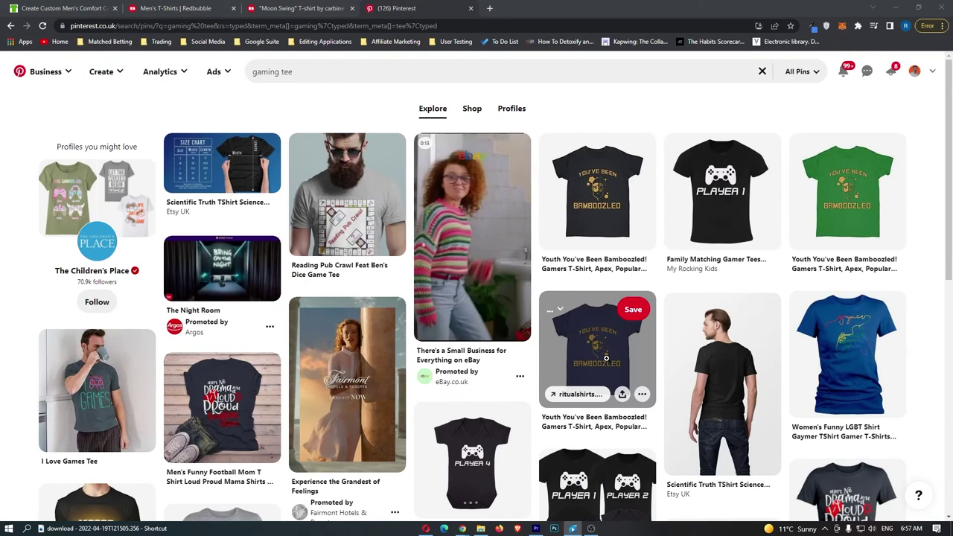
Scroll through the 'gaming tee' pin results to review the gamer shirt designs
scroll(606, 358, down, 1)
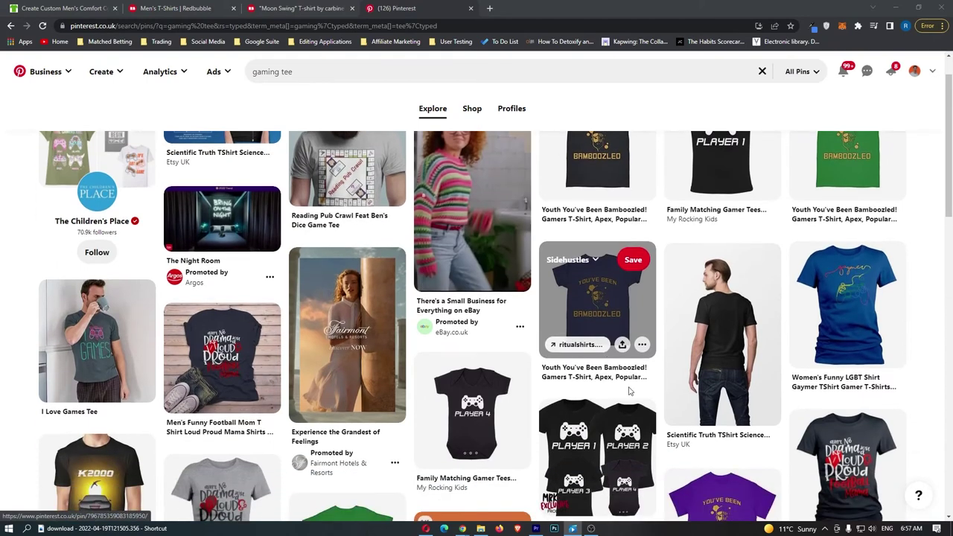
scroll(629, 389, up, 1)
scroll(607, 396, down, 4)
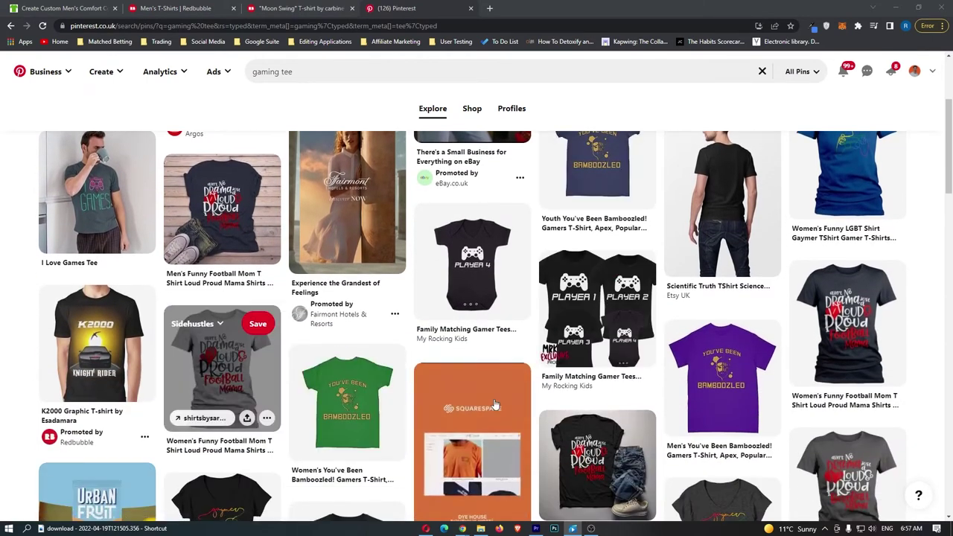
scroll(495, 405, down, 6)
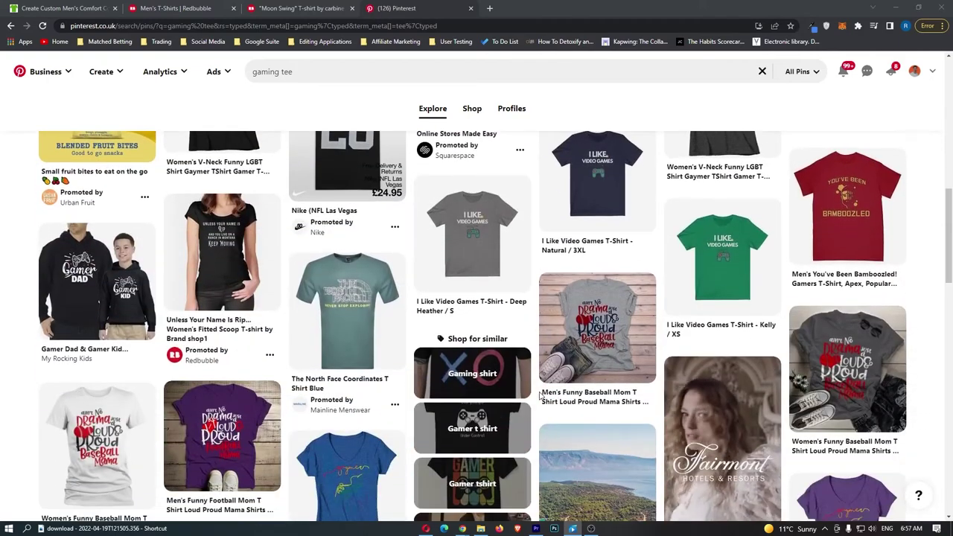
scroll(539, 396, down, 4)
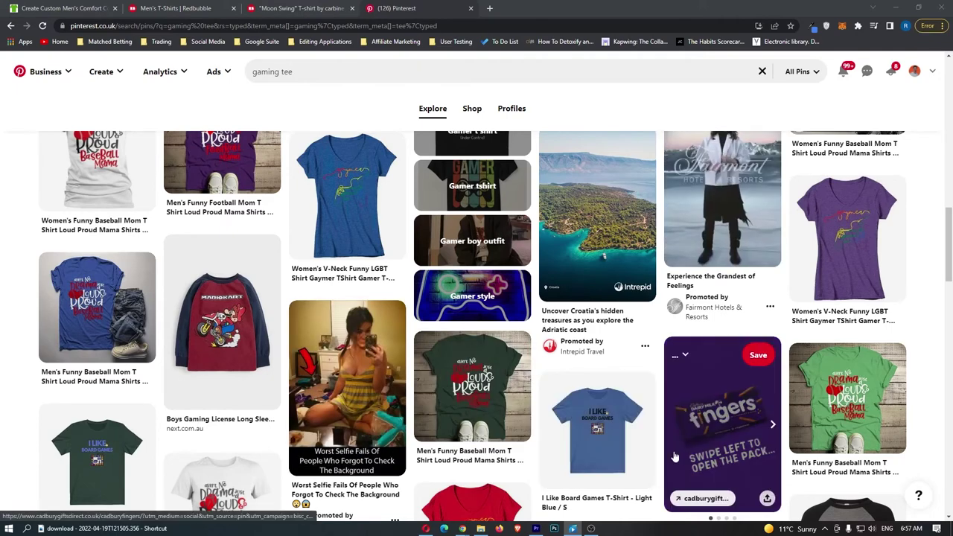
scroll(726, 446, down, 5)
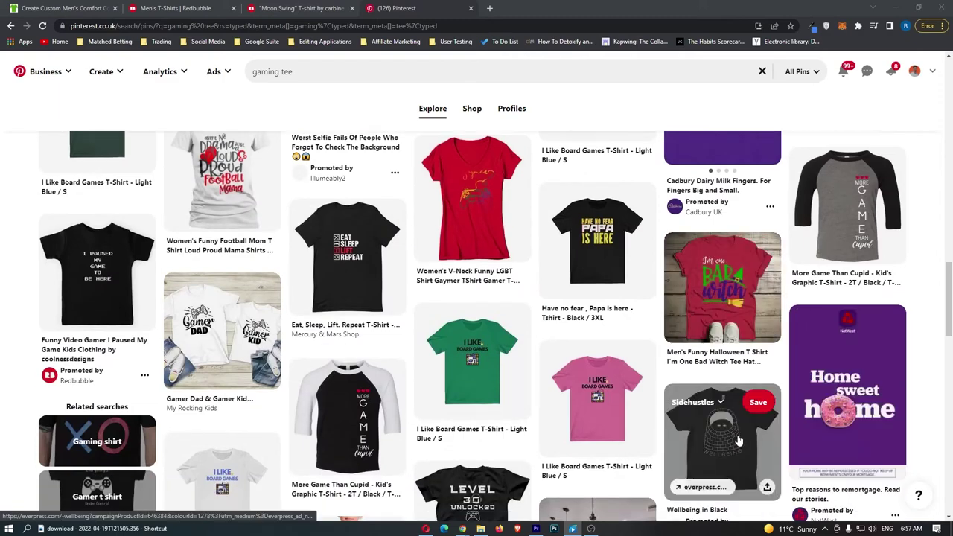
scroll(734, 441, up, 5)
scroll(741, 438, down, 2)
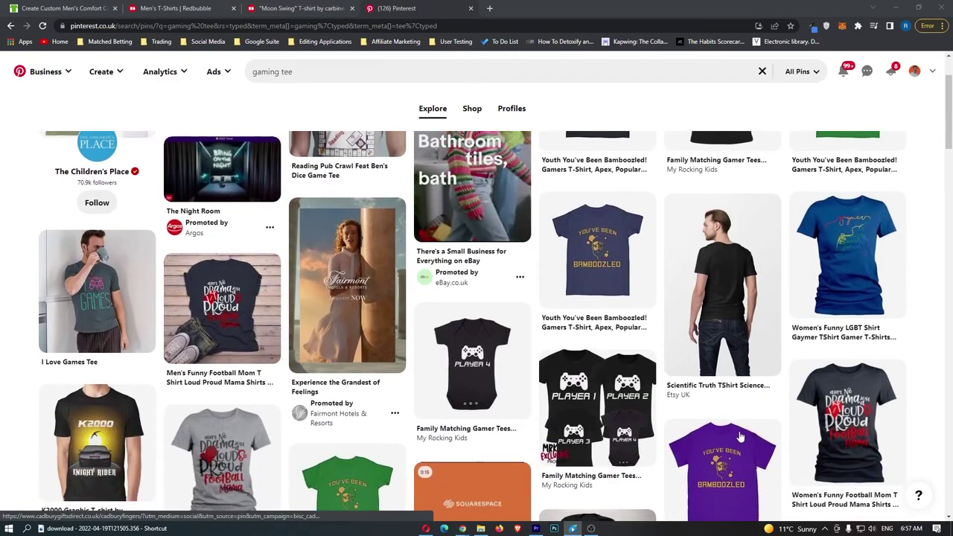
scroll(741, 437, up, 2)
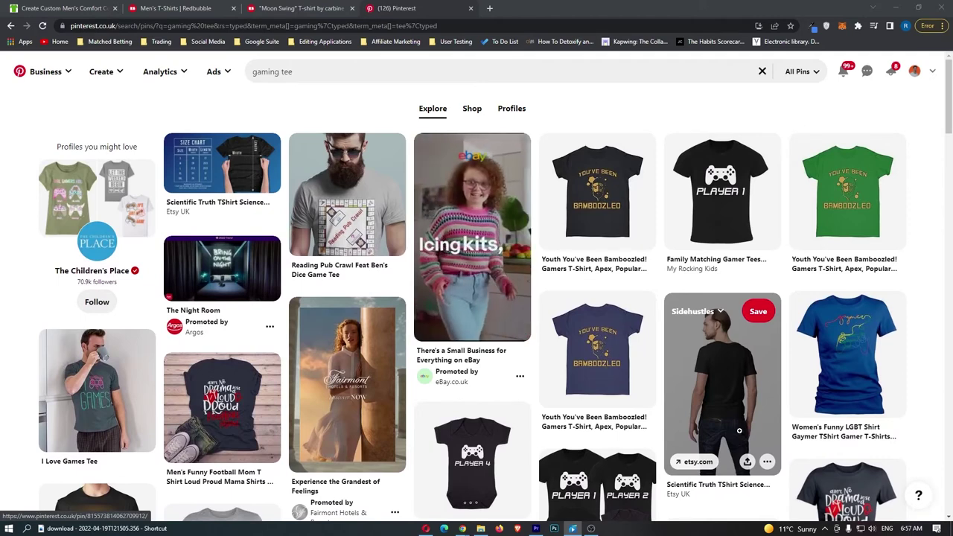
scroll(739, 430, down, 2)
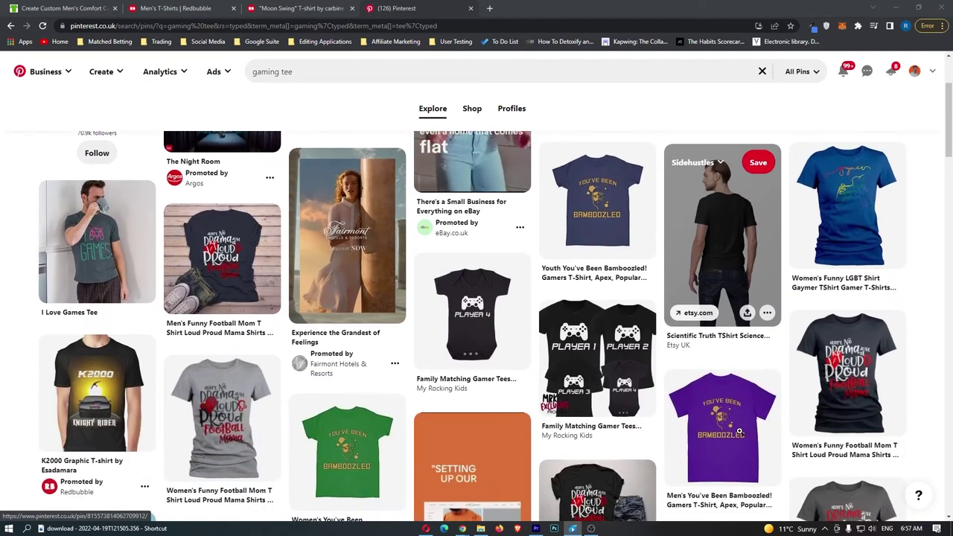
scroll(739, 431, down, 3)
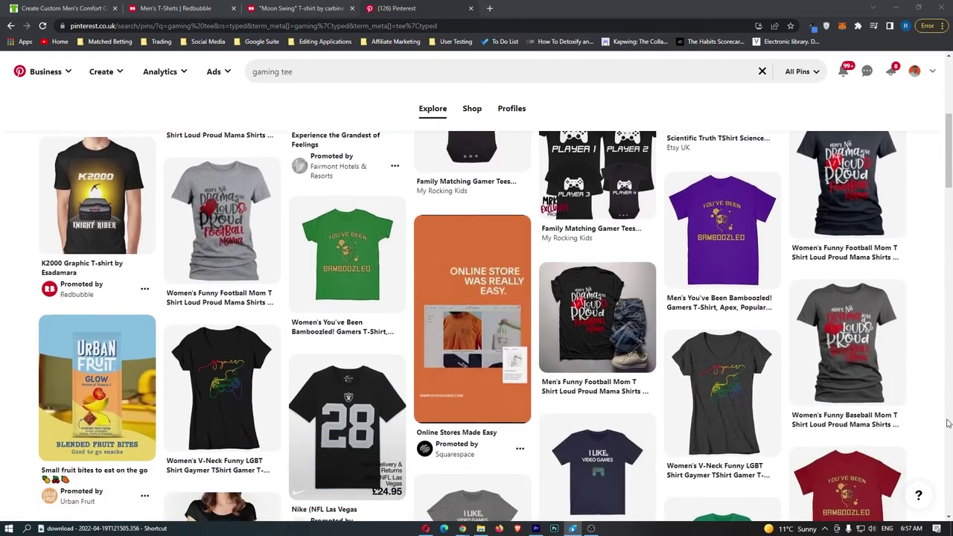
scroll(948, 424, down, 1)
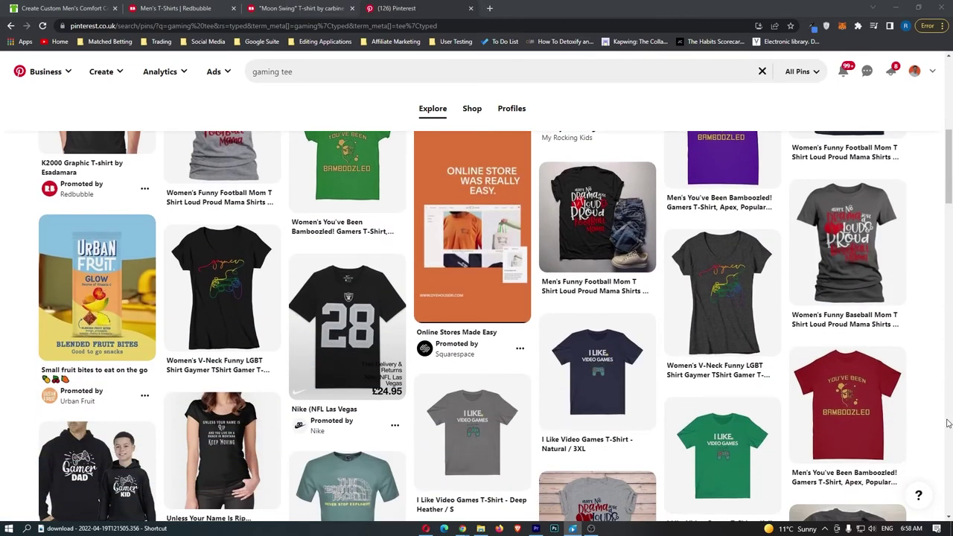
scroll(947, 422, down, 2)
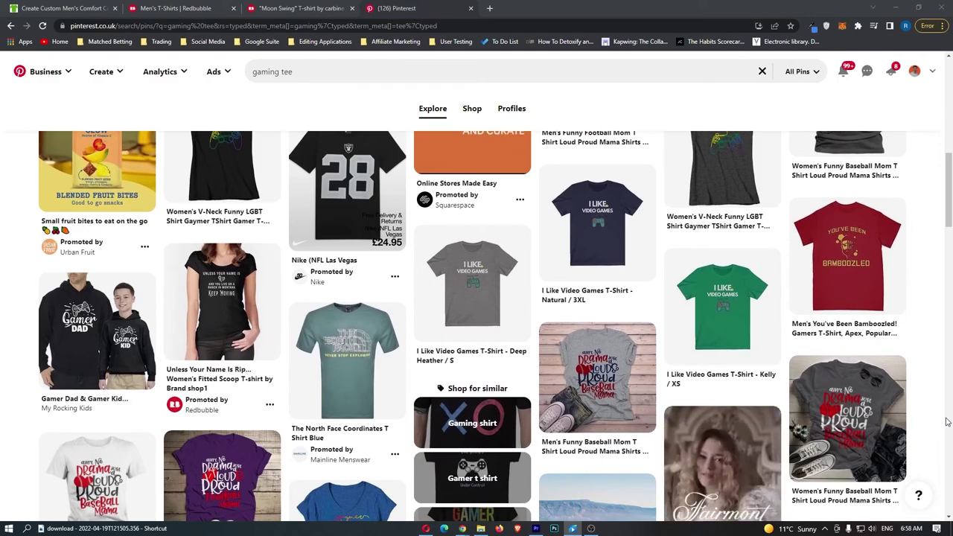
scroll(946, 422, down, 3)
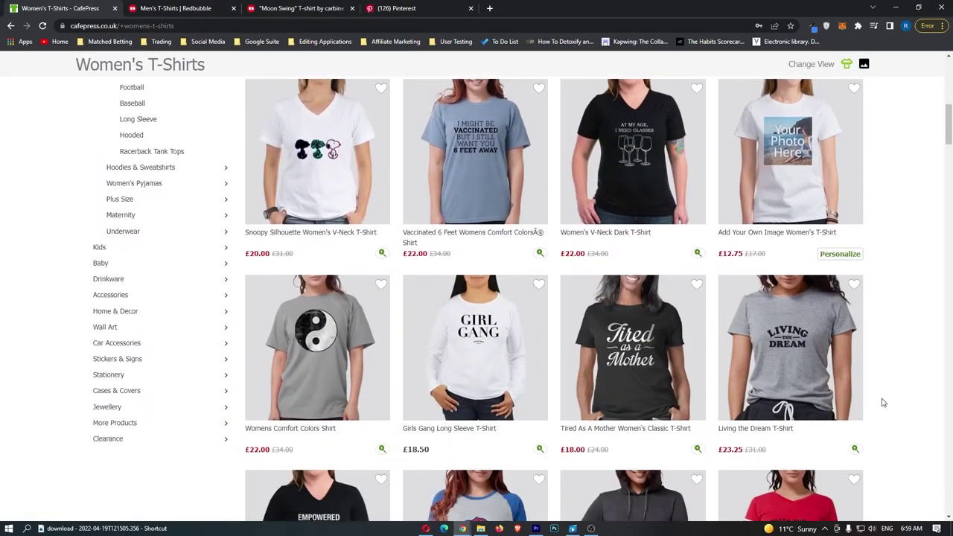
Scroll through the Women's T-Shirts grid to find the yin-yang shirt
scroll(883, 402, down, 8)
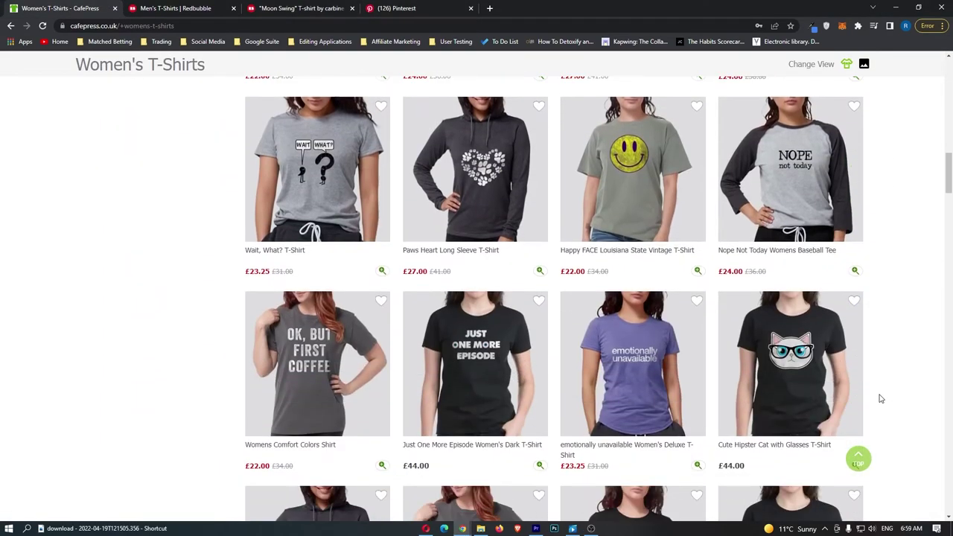
scroll(881, 399, down, 8)
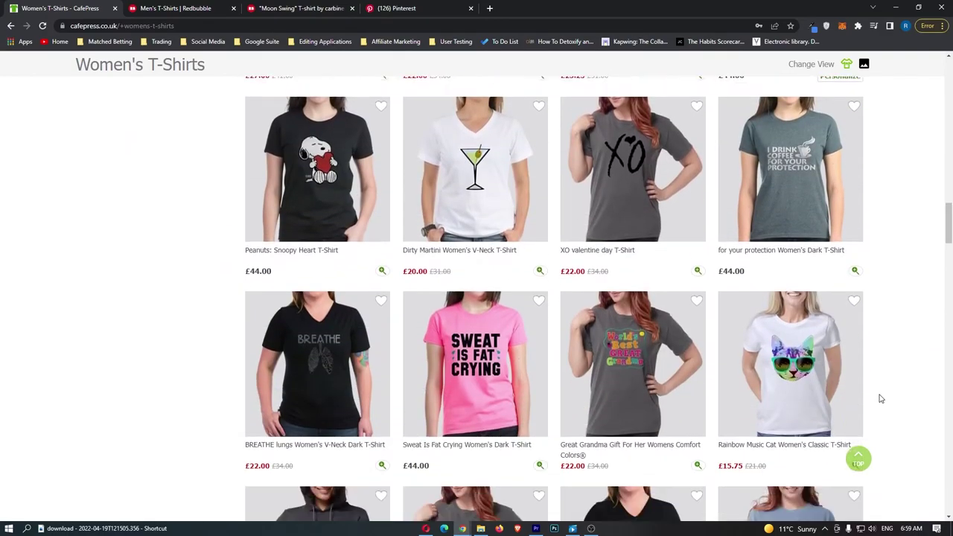
scroll(881, 399, down, 10)
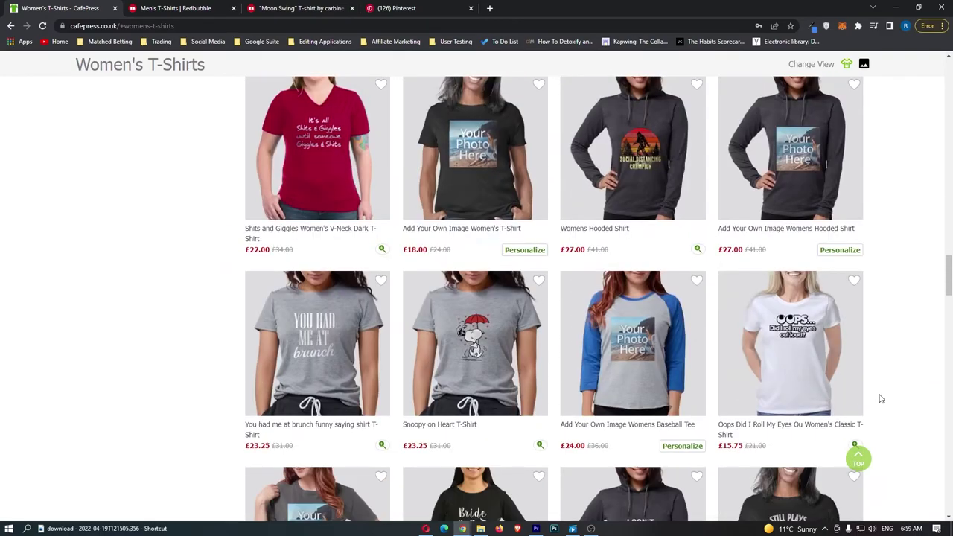
scroll(881, 399, down, 10)
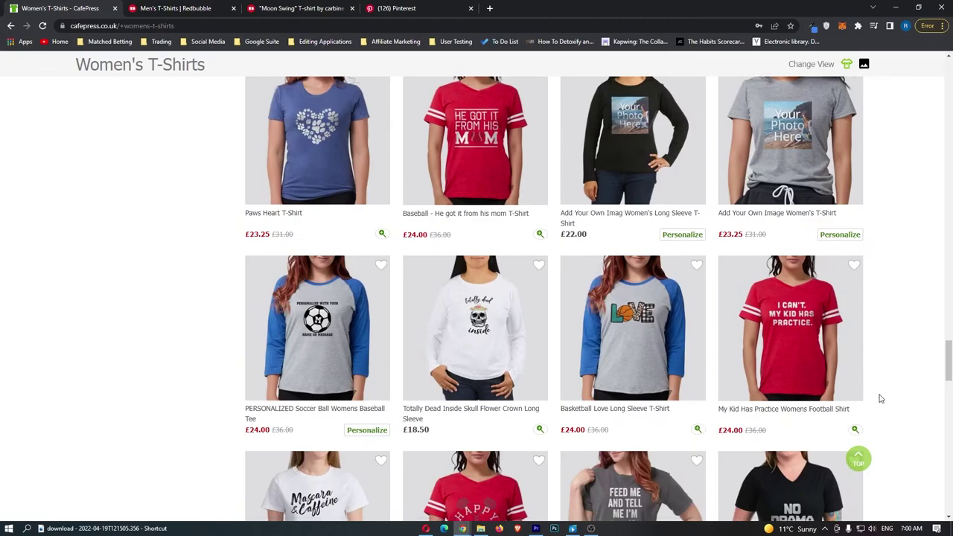
scroll(880, 399, down, 10)
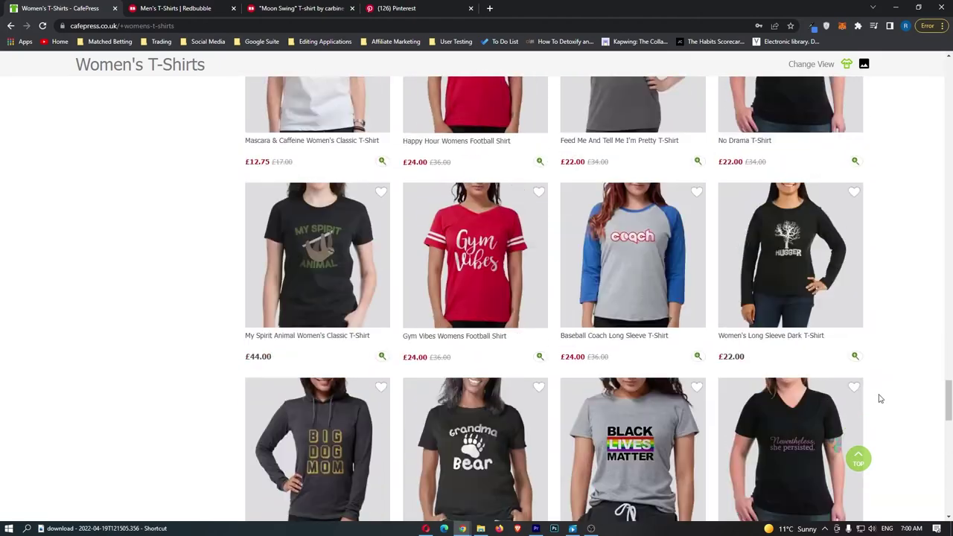
scroll(878, 399, down, 5)
scroll(878, 398, up, 8)
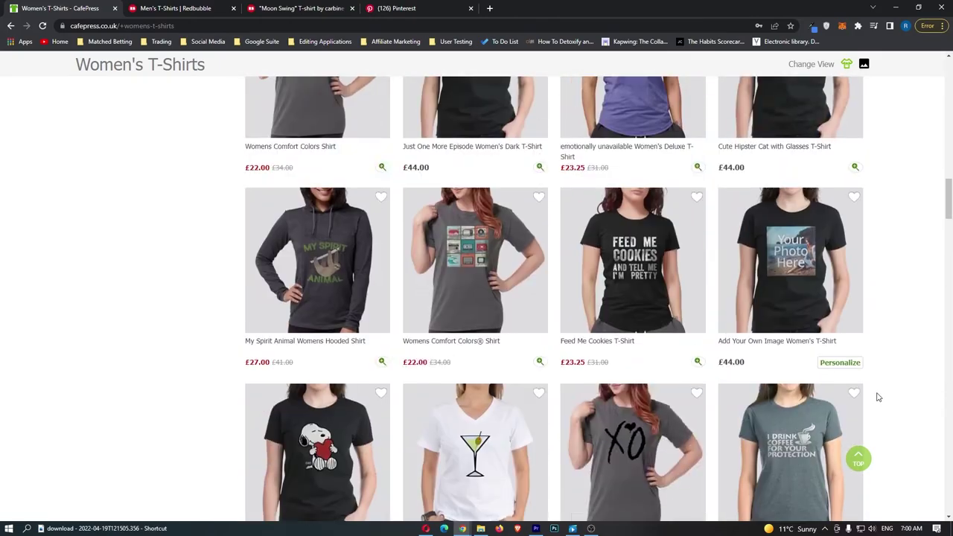
Open the Distressed Yin Yang Symbol shirt in a new tab and view its product page
right_click(356, 345)
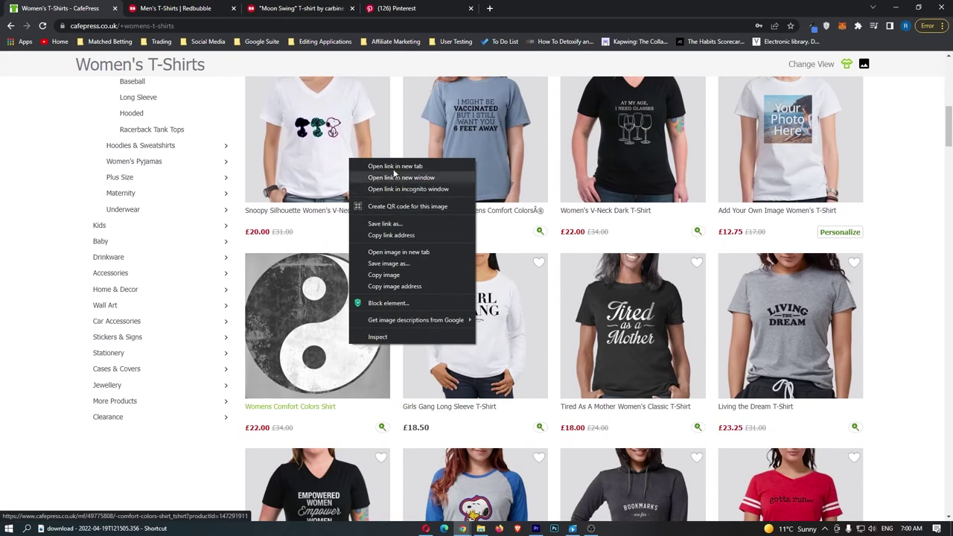
click(395, 166)
key(ctrl+Tab)
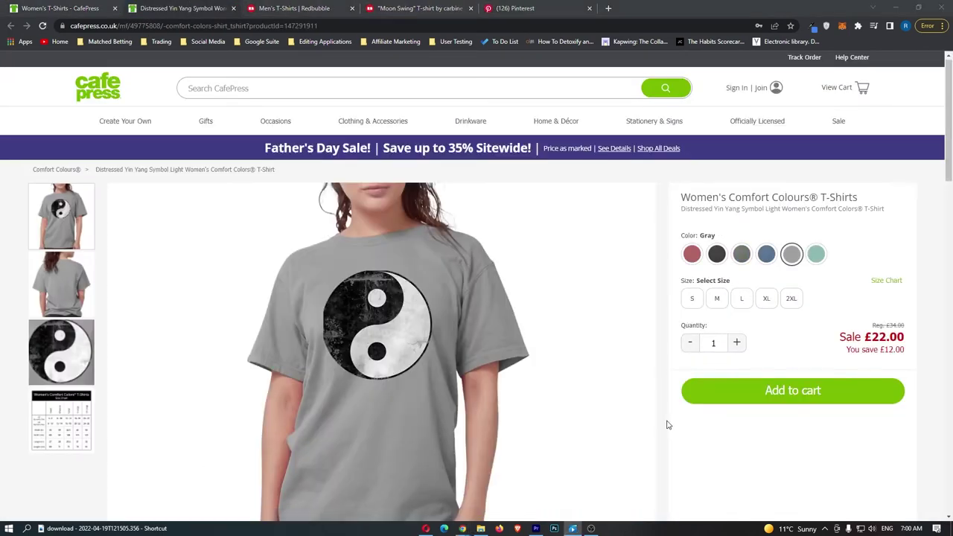
scroll(668, 422, down, 1)
scroll(664, 420, up, 1)
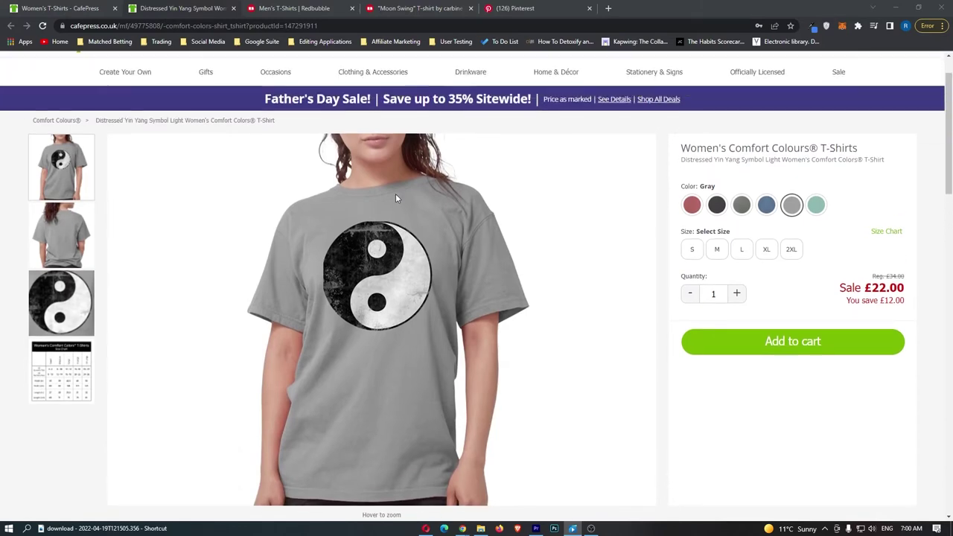
mouse_move(428, 274)
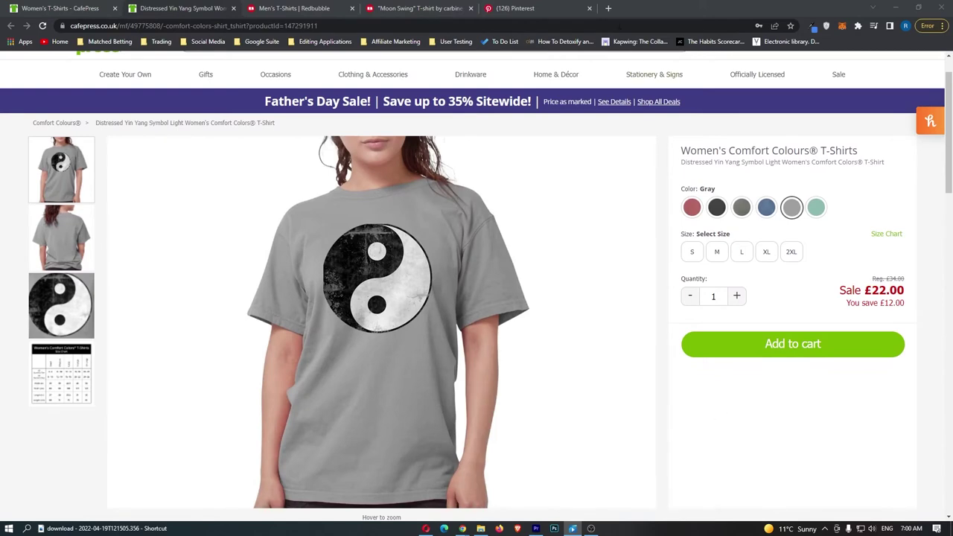
Search DuckDuckGo images for 'yin yang' and bring up save options for the ILovePhilosophy picture
click(607, 9)
text(yin yang)
key(Return)
click(130, 92)
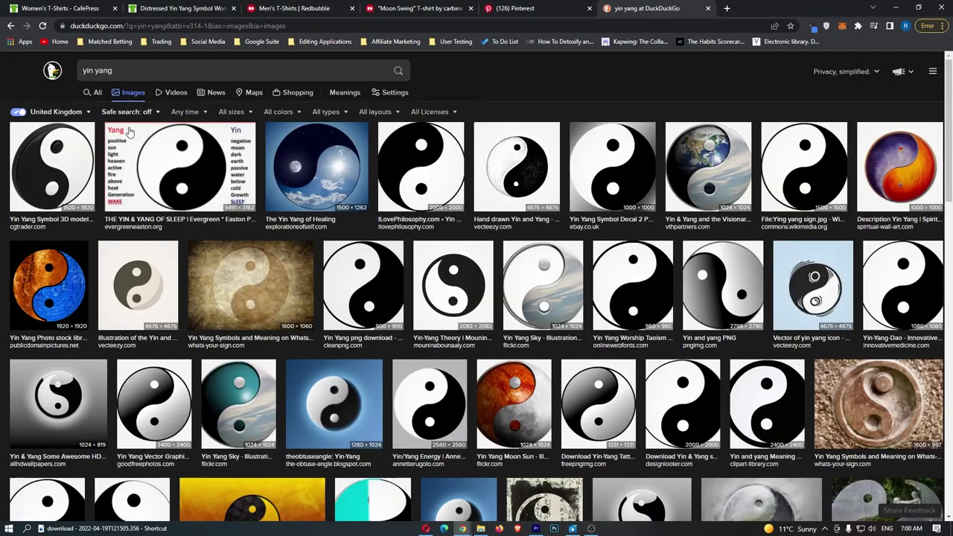
click(422, 201)
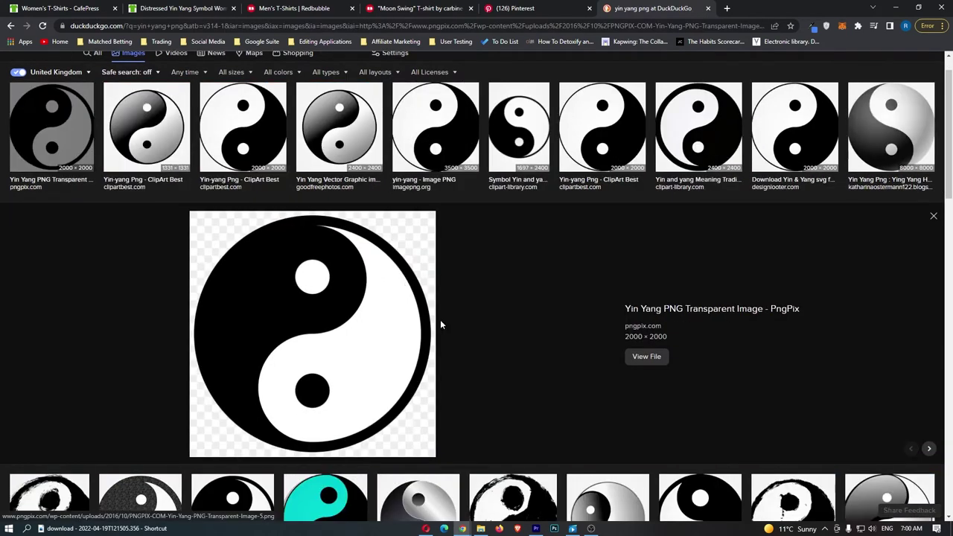
right_click(406, 281)
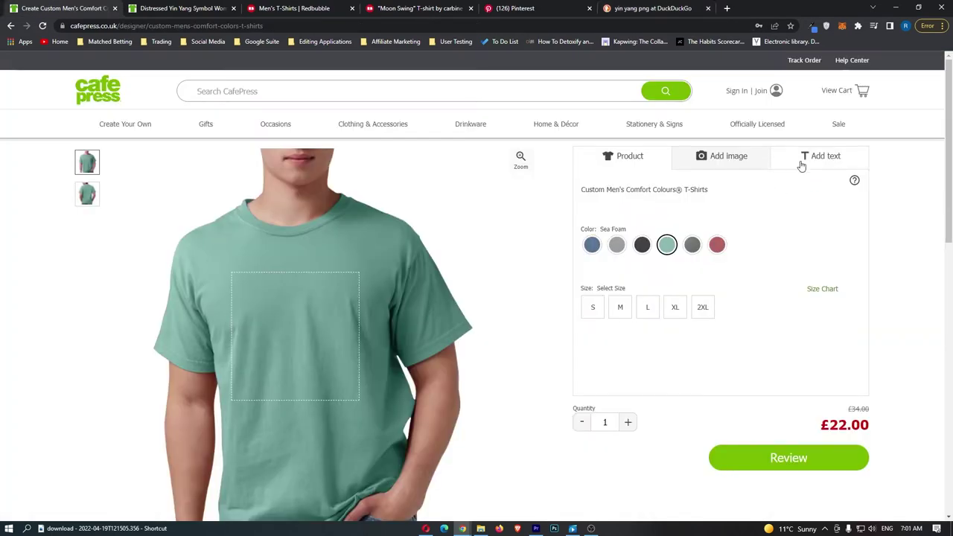
Upload the saved yin yang image onto the sea foam tee front, then dismiss the size prompt at review
click(734, 158)
click(774, 195)
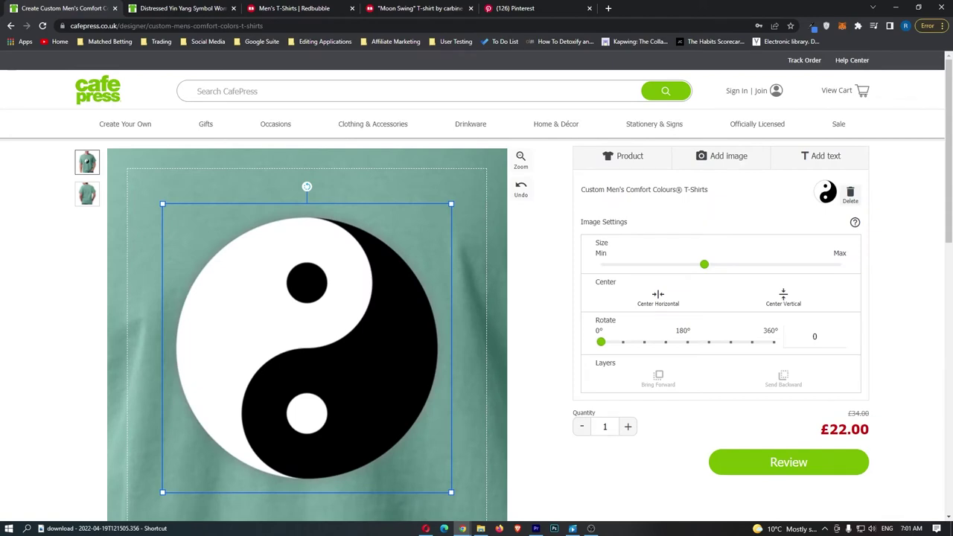
click(815, 458)
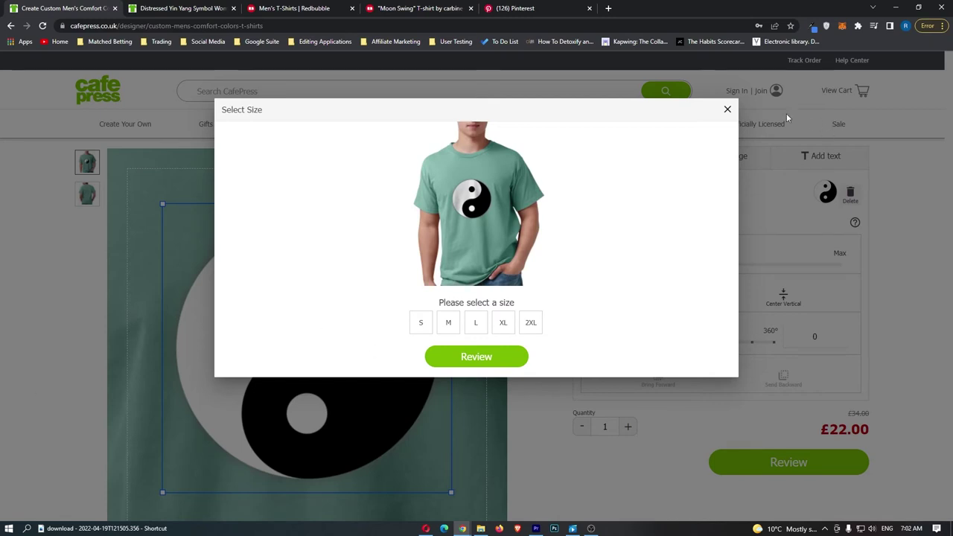
click(727, 109)
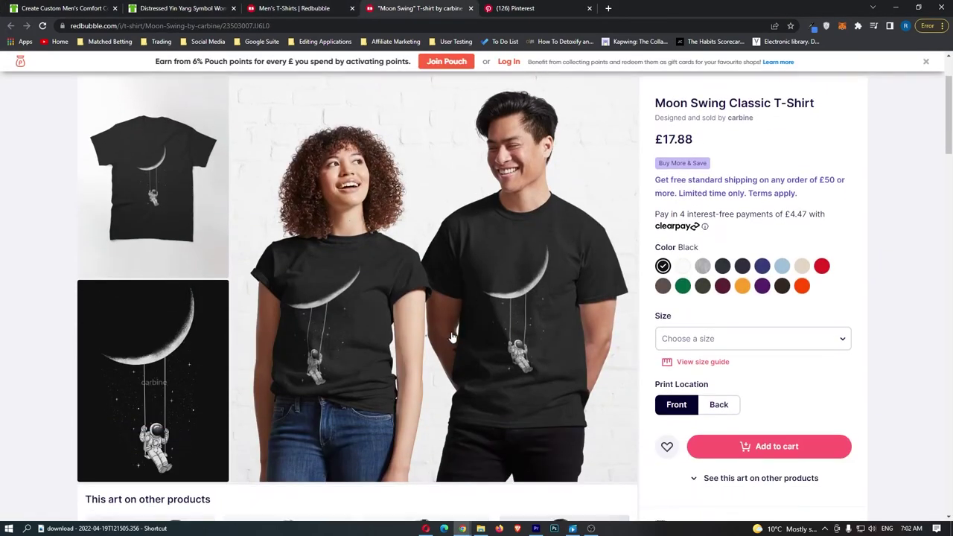
Switch back from Redbubble to the CafePress designer tab with the yin yang tee
click(881, 282)
key(ctrl+1)
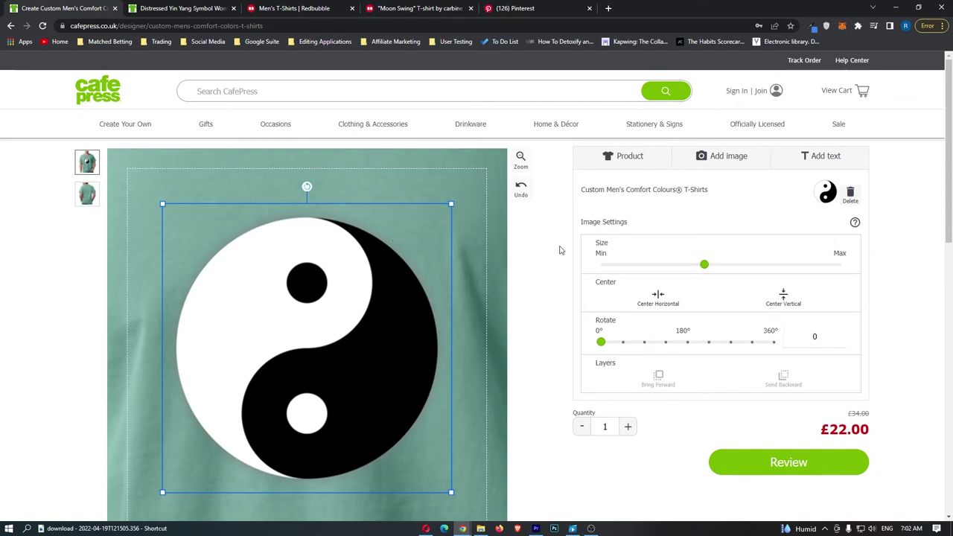
Open a new browser tab and go to the Canva home page by entering 'canva'
scroll(561, 250, down, 1)
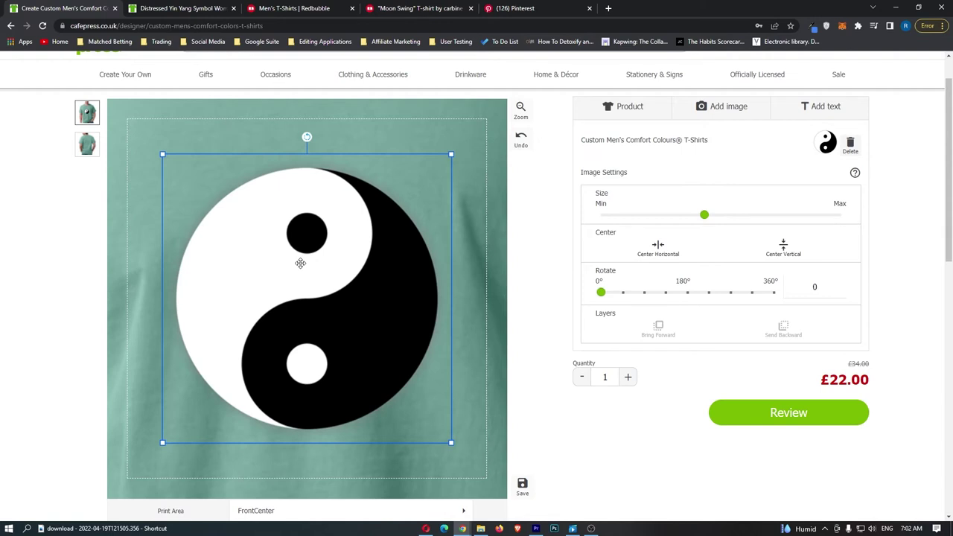
click(609, 7)
text(canva)
key(Return)
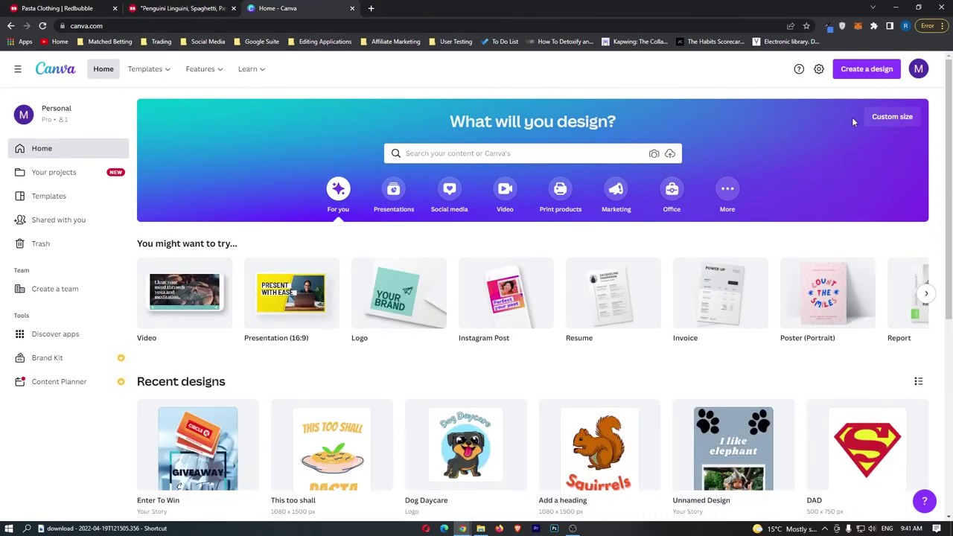
Create a blank 1080 × 1080 px custom-size design, then switch to the Penguini Linguini reference shirt
click(866, 69)
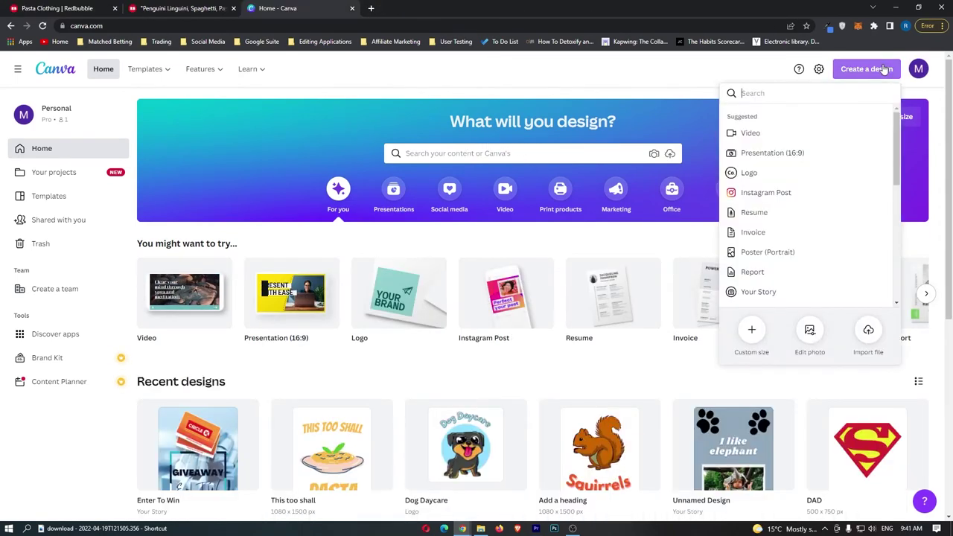
click(751, 332)
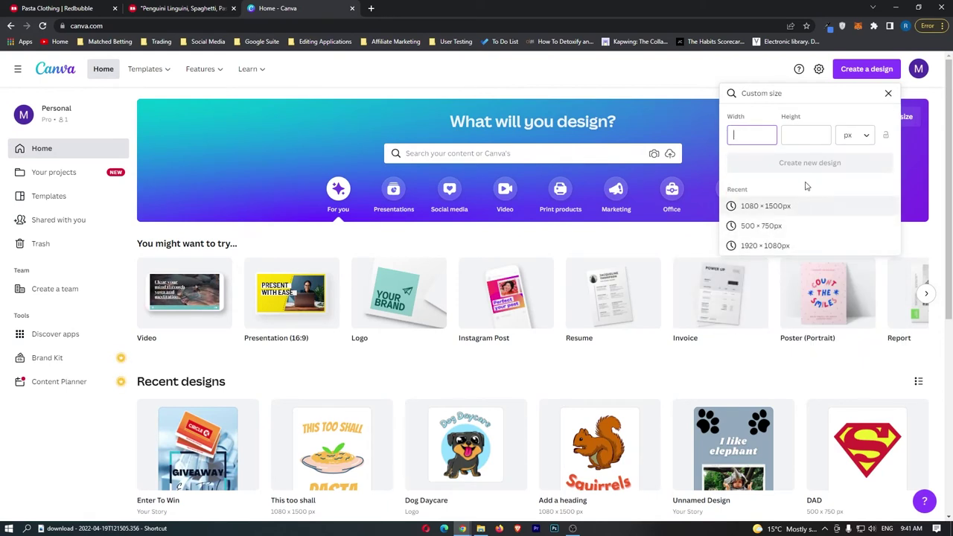
text(1080)
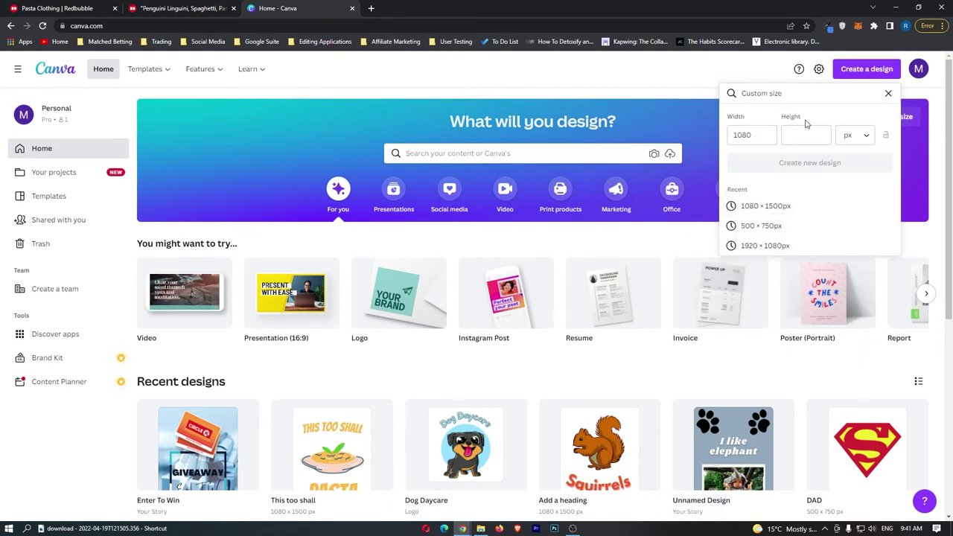
click(807, 132)
text(1080)
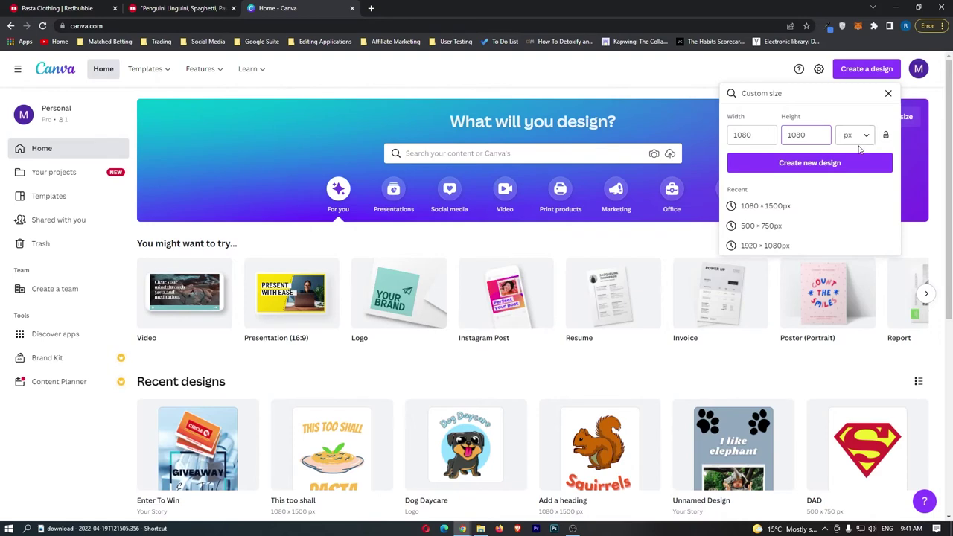
click(869, 159)
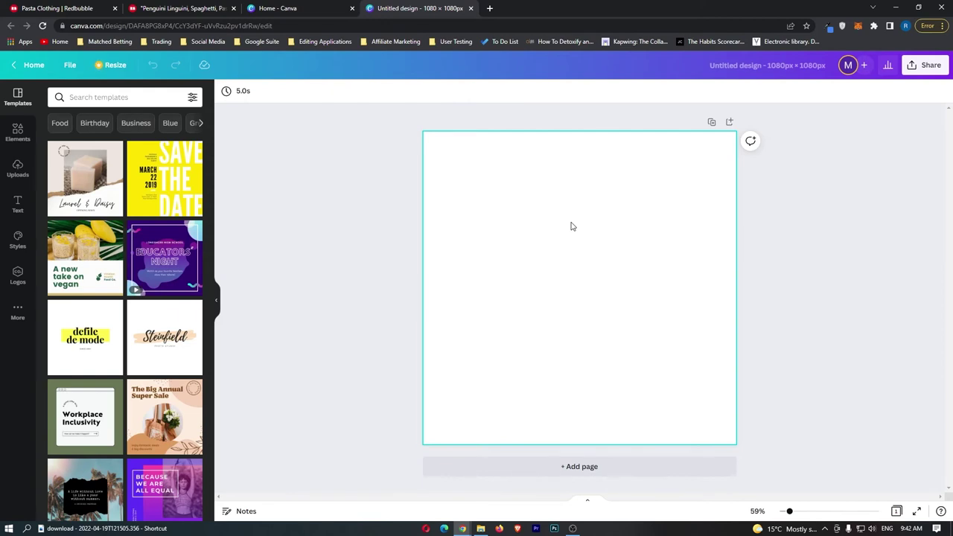
key(ctrl+2)
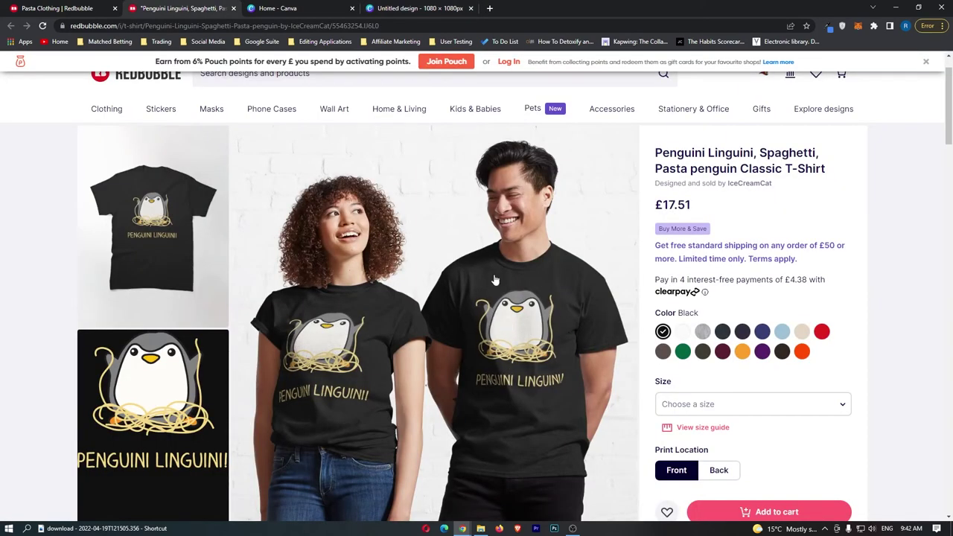
Search Elements for a penguin and add an enlarged dancing penguin near the page centre
click(401, 7)
click(18, 169)
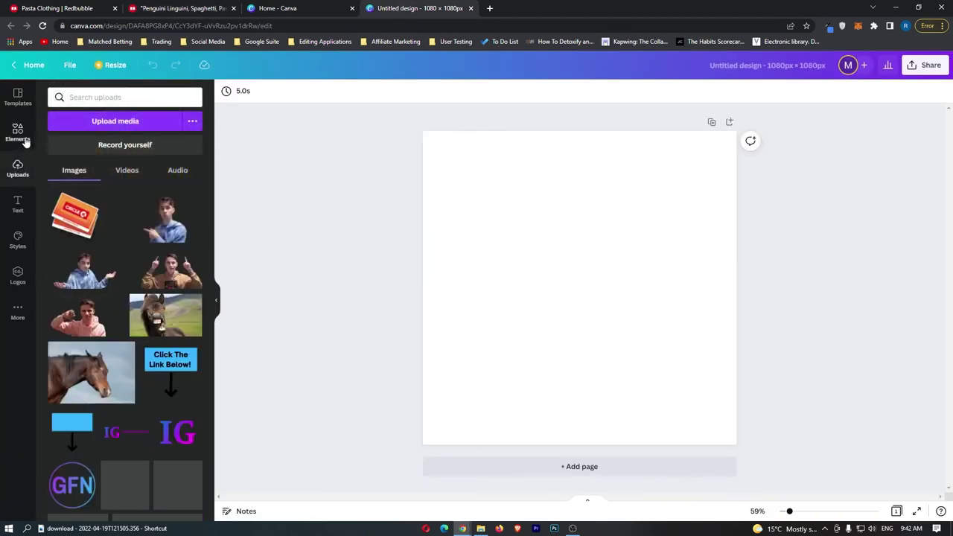
click(18, 139)
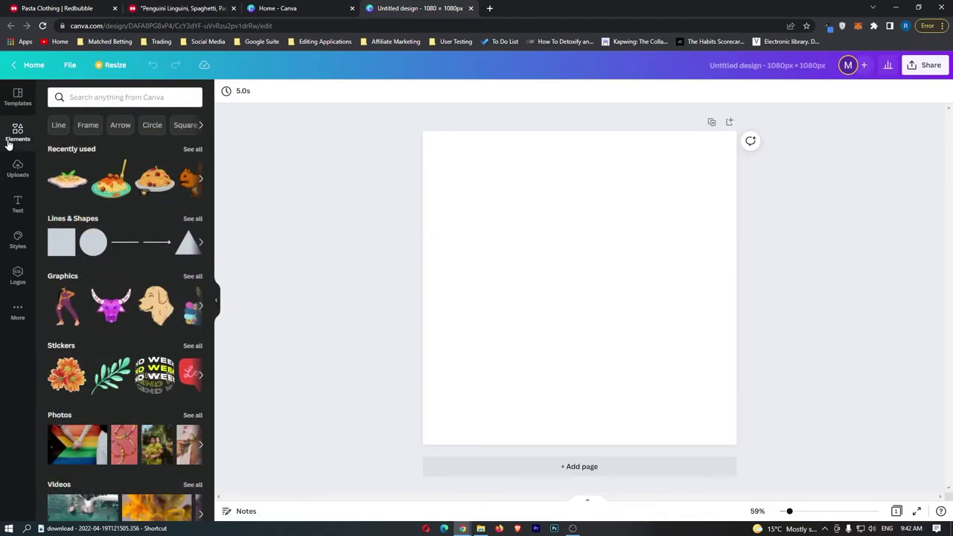
click(98, 98)
text(pen)
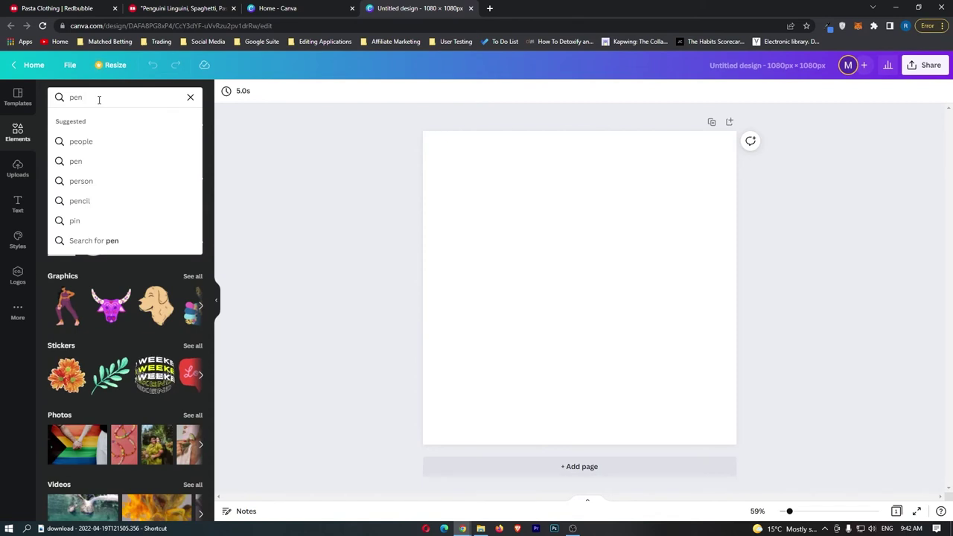
text(guion)
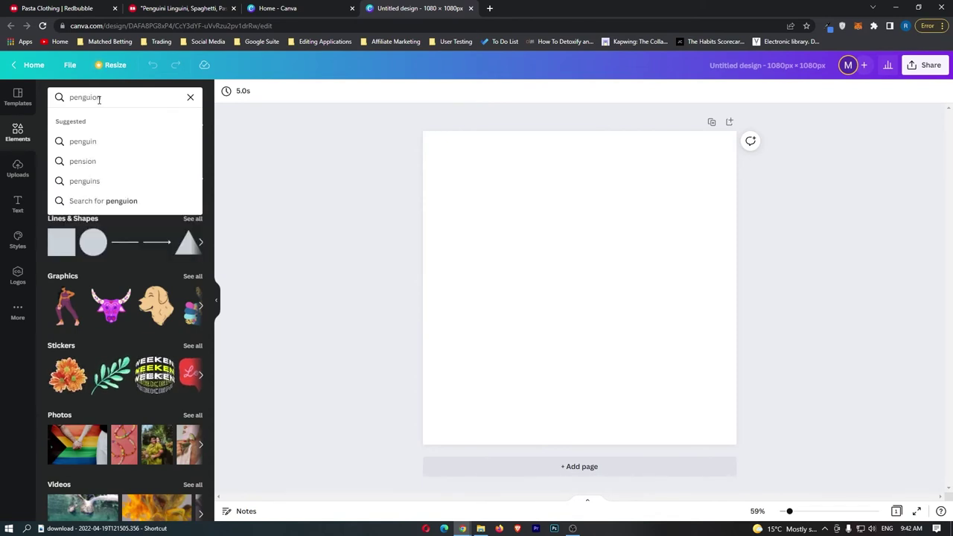
click(103, 146)
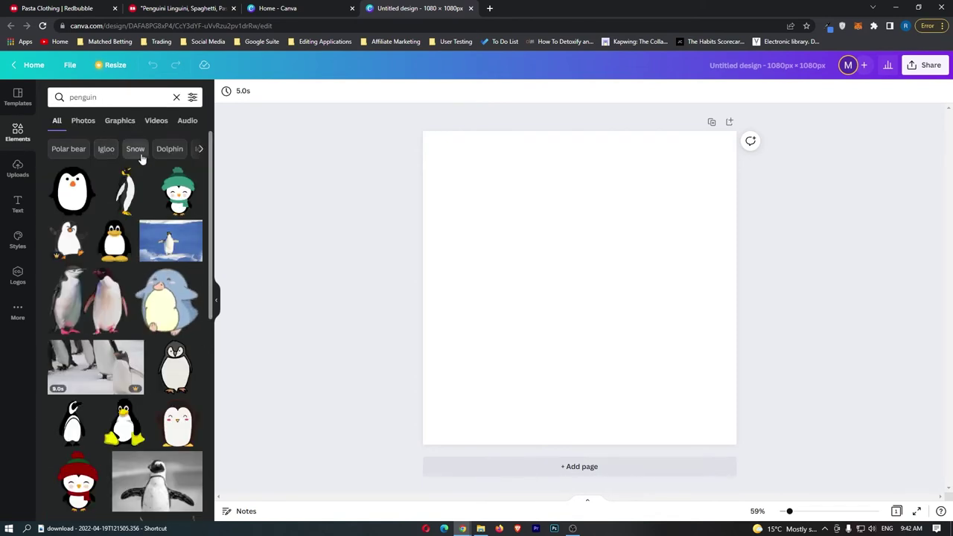
scroll(128, 251, down, 1)
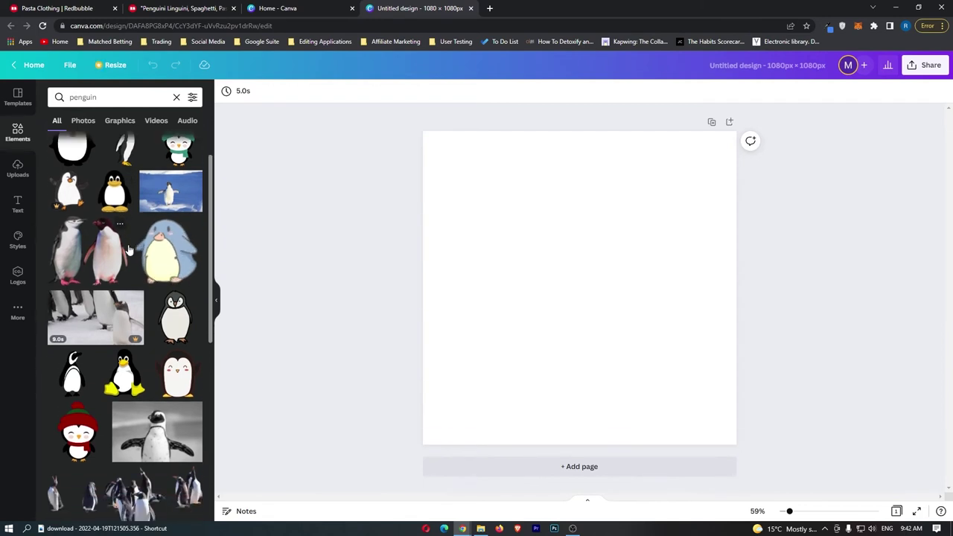
scroll(128, 250, up, 1)
click(69, 240)
drag(632, 230, 682, 178)
drag(614, 285, 586, 261)
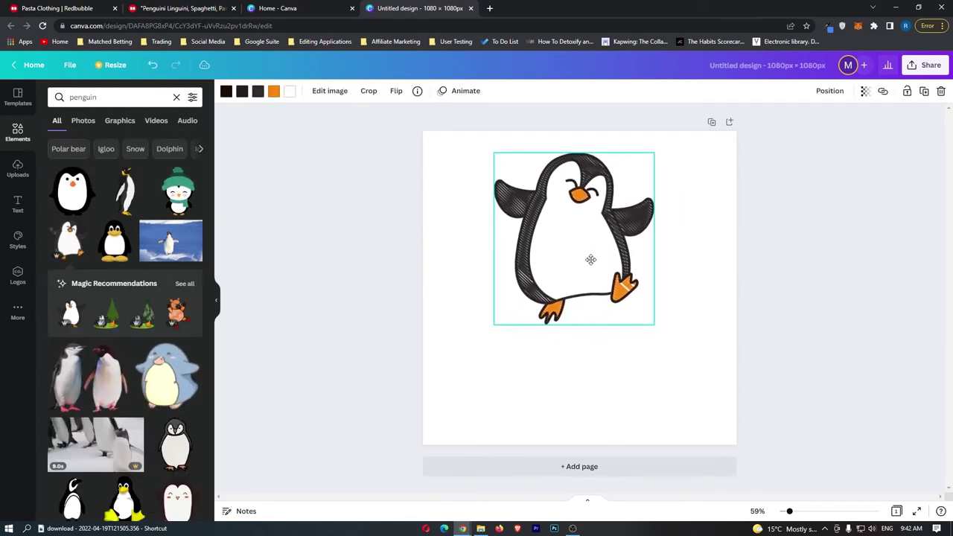
click(549, 260)
Search 'pas' and place enlarged yellow spaghetti centred over the penguin's lower half
click(100, 97)
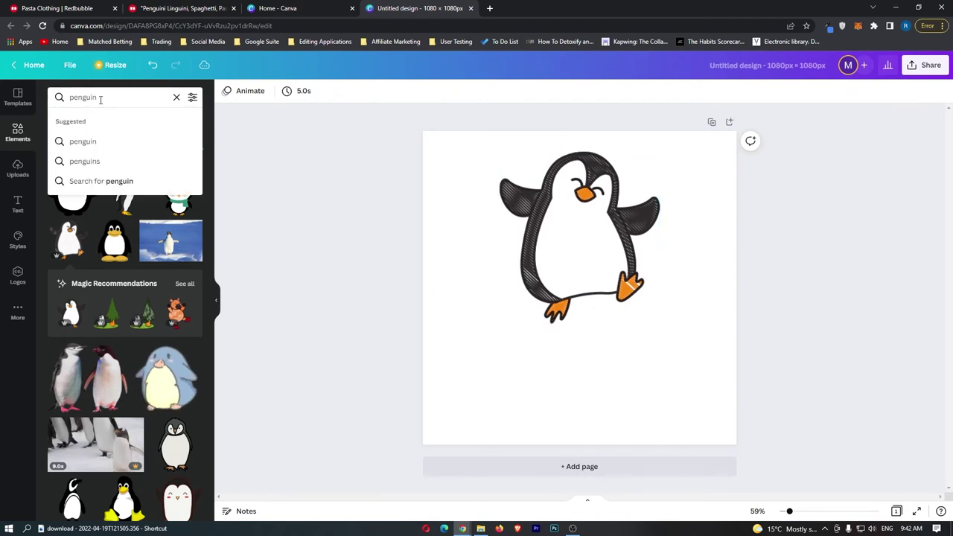
key(BackSpace)
key(BackSpace)
key(BackSpace)
key(BackSpace)
key(BackSpace)
key(BackSpace)
key(BackSpace)
text(pasta)
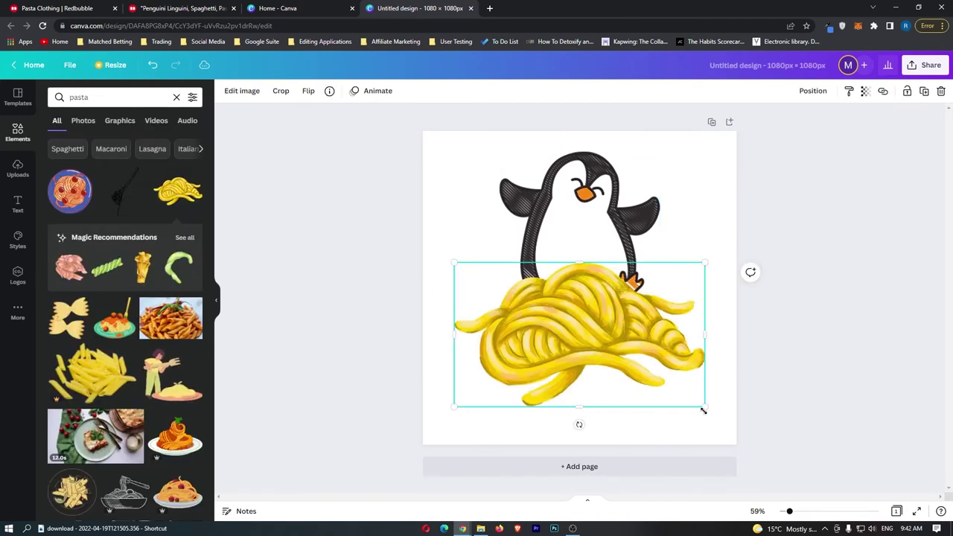
drag(703, 410, 717, 393)
drag(665, 341, 609, 304)
click(625, 158)
click(834, 295)
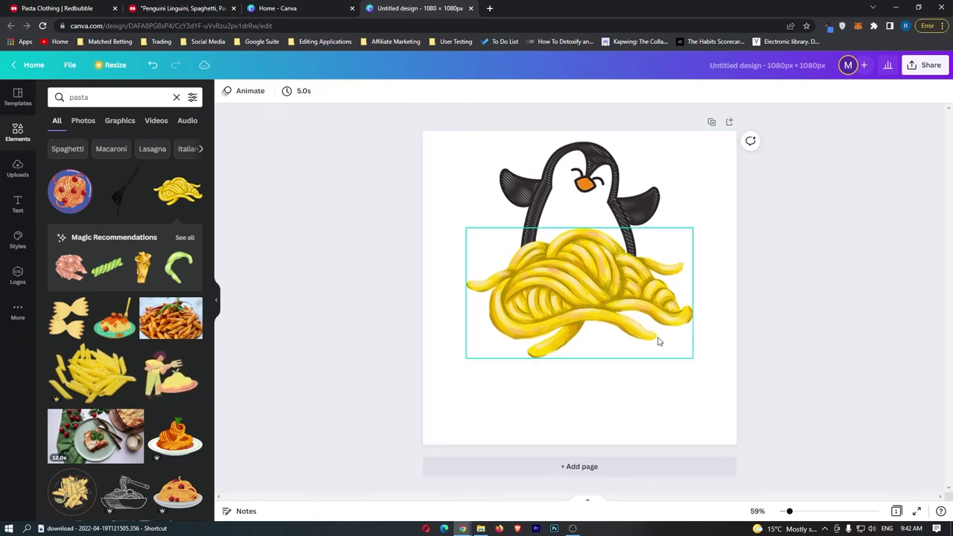
Add an enlarged heading reading 'PENGUINI LINGUINI' and colour it gold to match the spaghetti
click(17, 203)
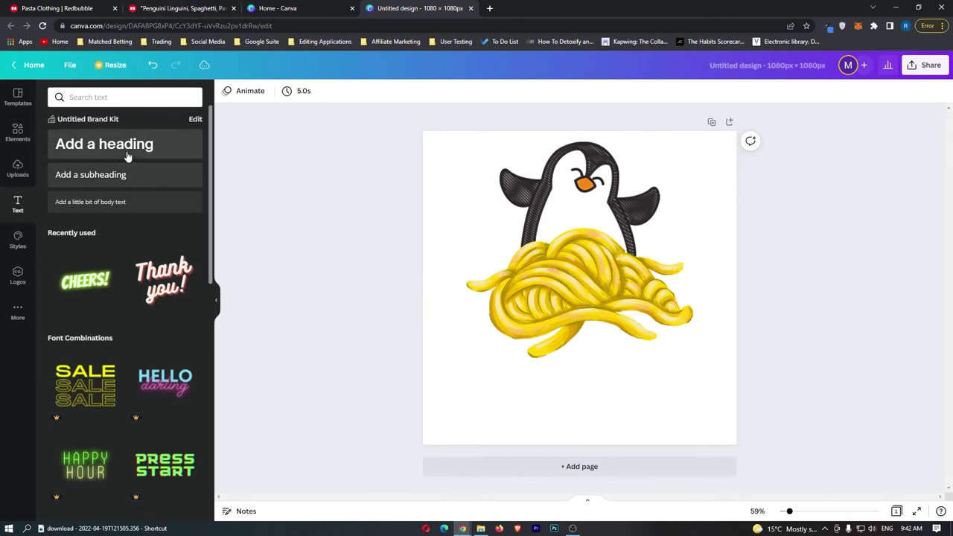
click(112, 153)
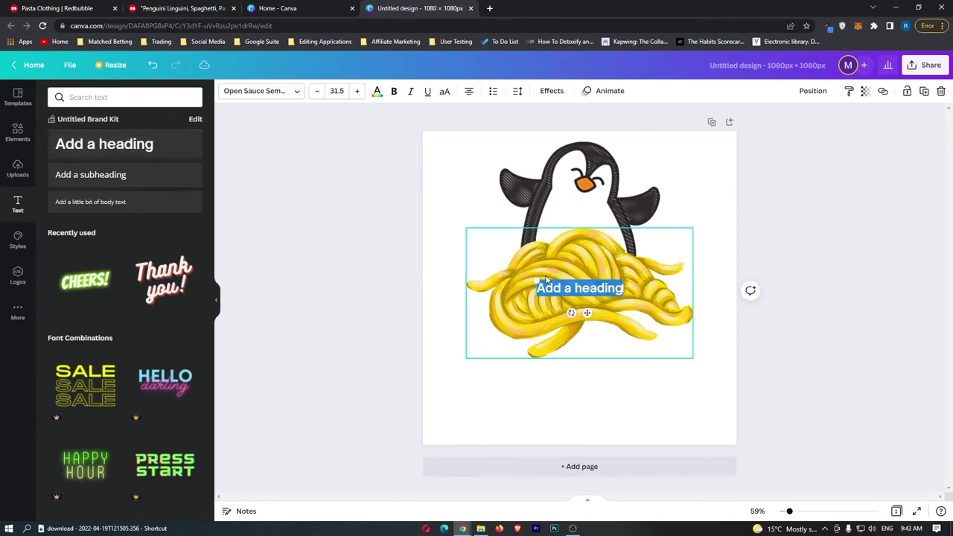
drag(624, 297, 614, 382)
click(835, 306)
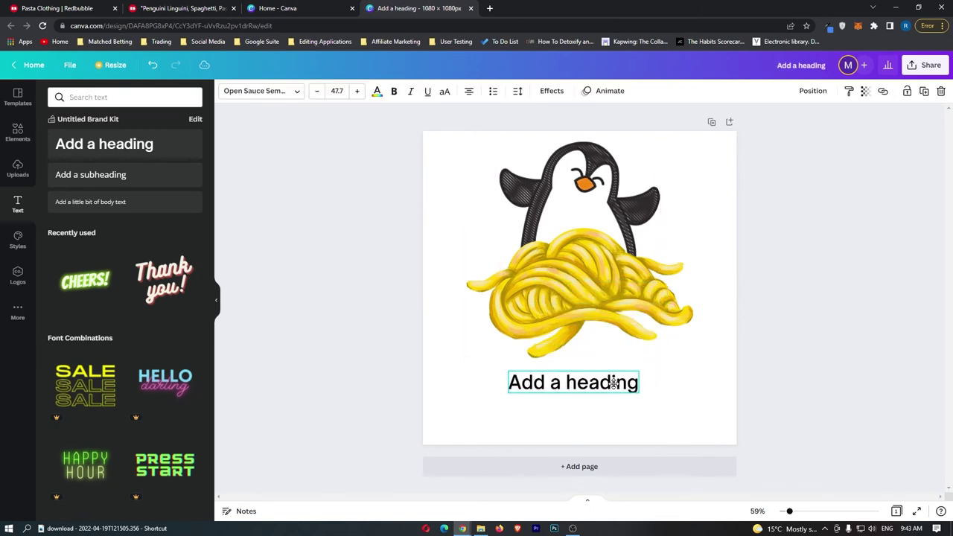
click(254, 91)
text(PE)
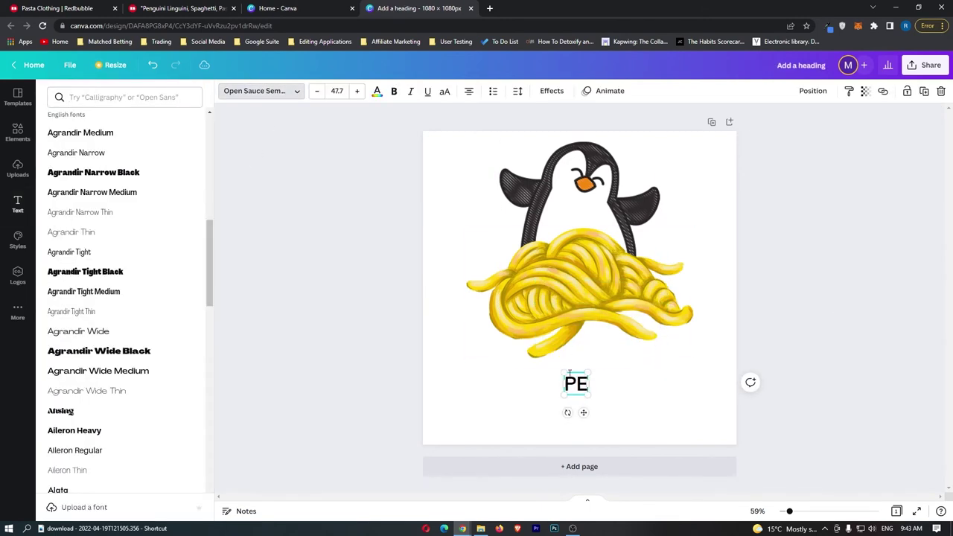
text(NGUINI)
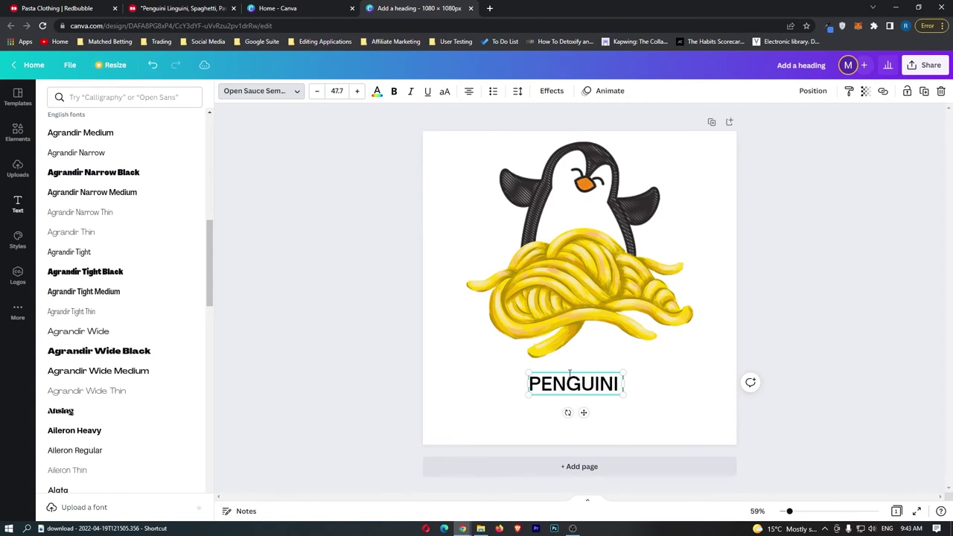
text( LINGUINI)
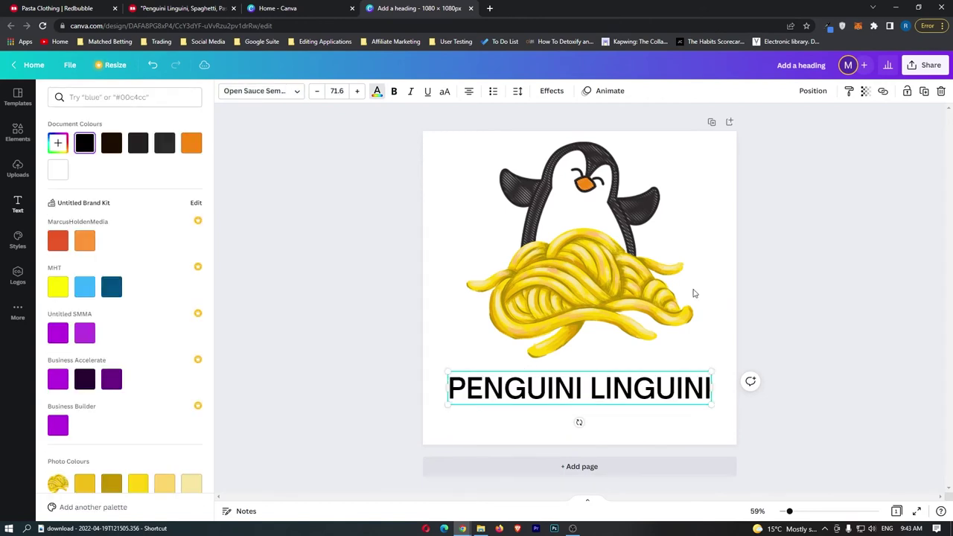
scroll(104, 310, down, 2)
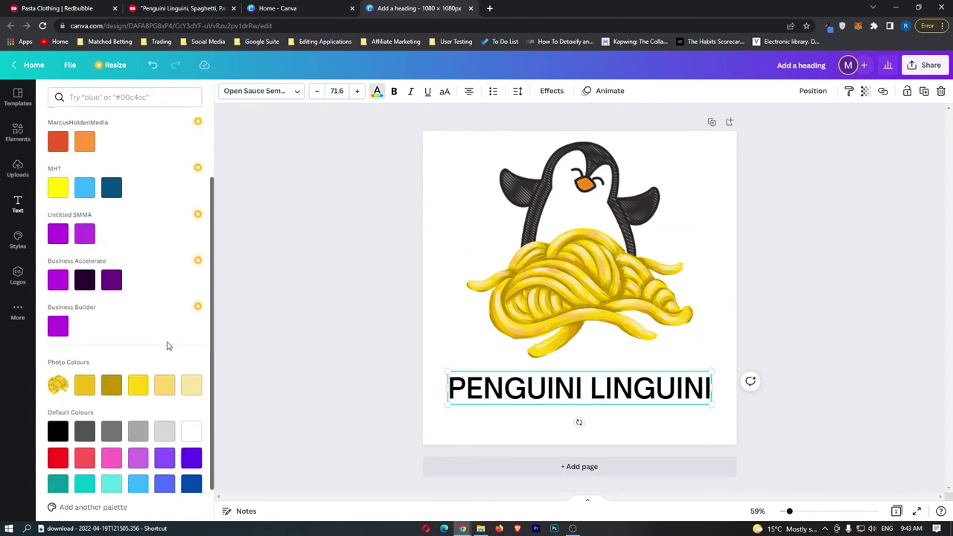
click(85, 385)
click(407, 342)
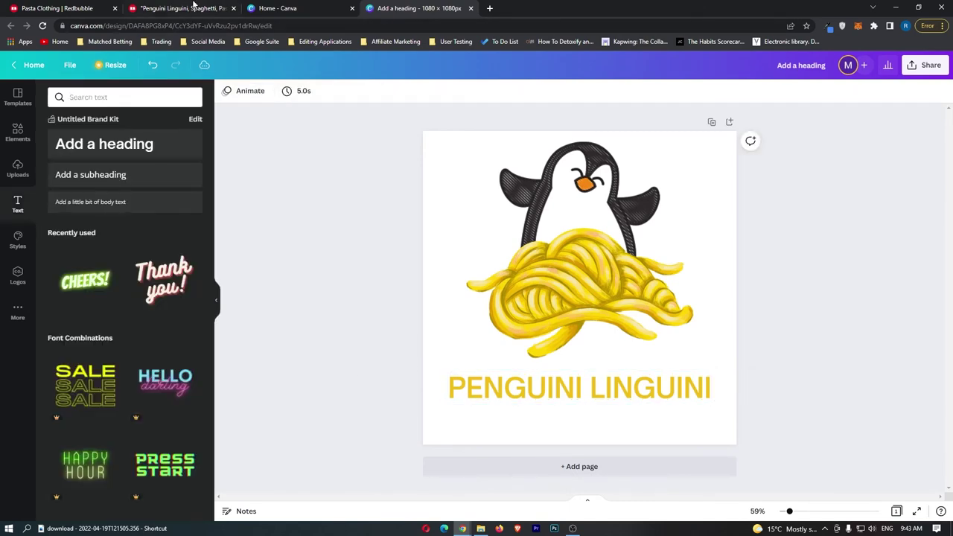
Compare with the Redbubble shirt, then enlarge and re-centre the whole artwork on the page
click(192, 6)
click(417, 8)
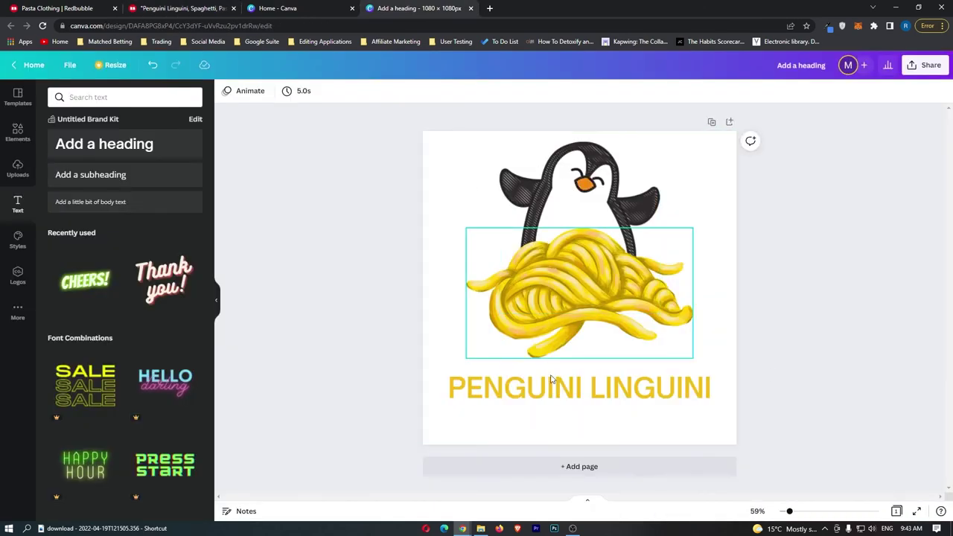
drag(551, 380, 552, 374)
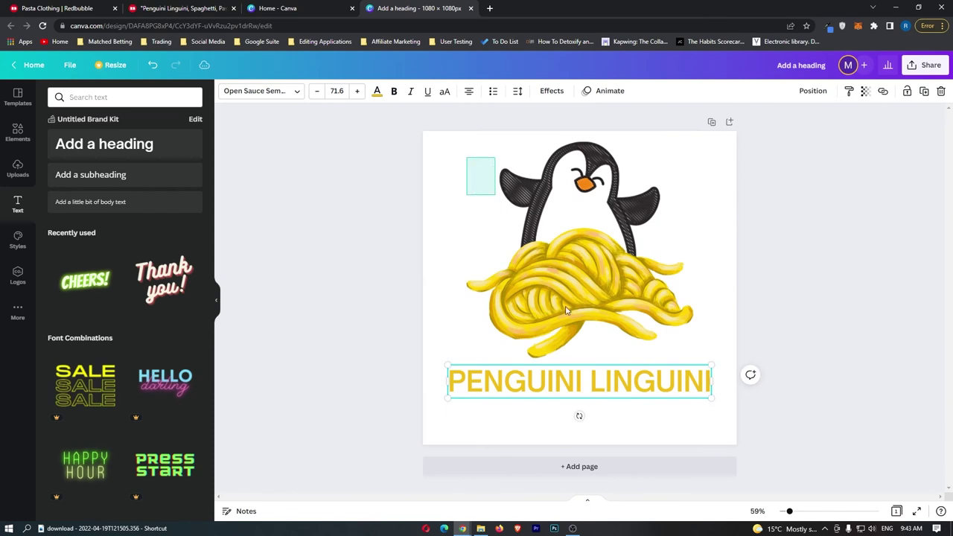
key(ctrl+a)
drag(592, 254, 592, 273)
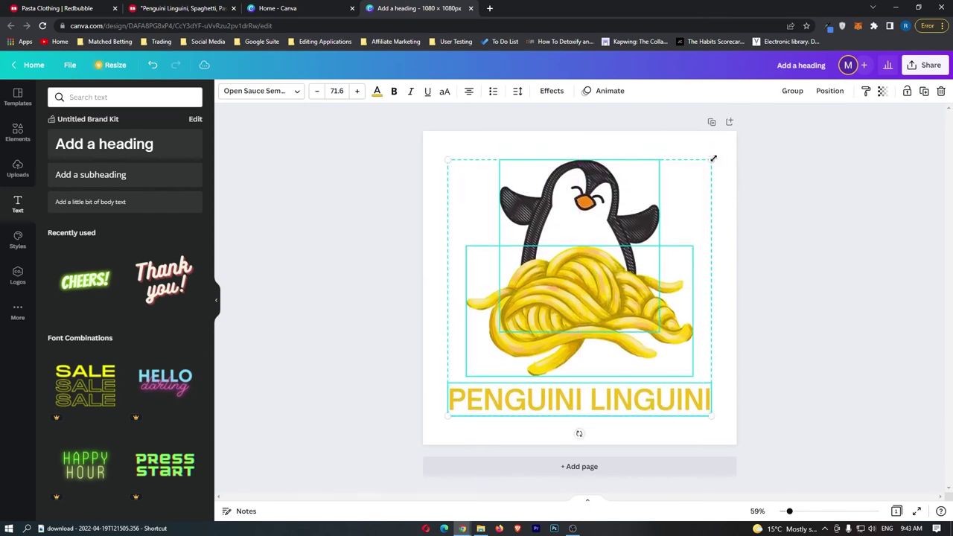
drag(713, 159, 733, 144)
drag(698, 181, 697, 187)
click(832, 270)
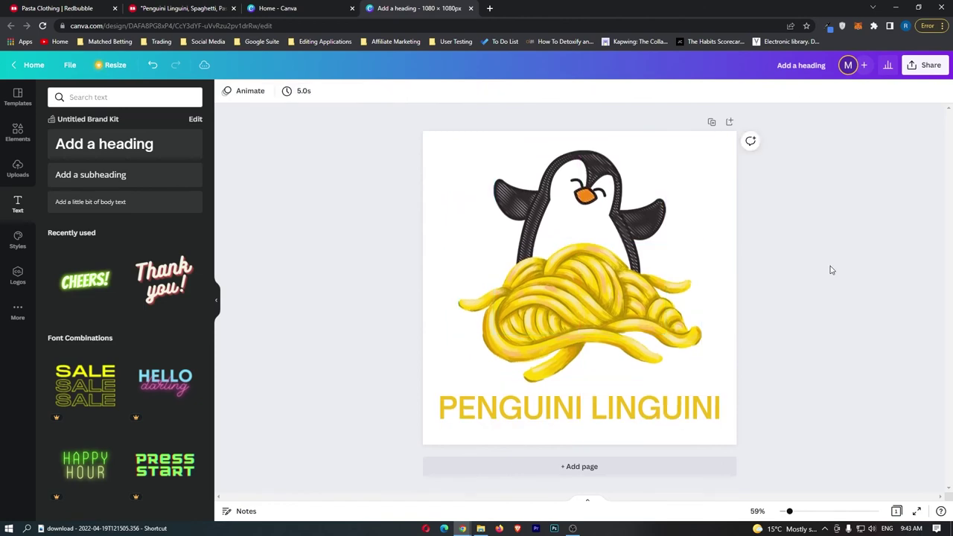
click(183, 8)
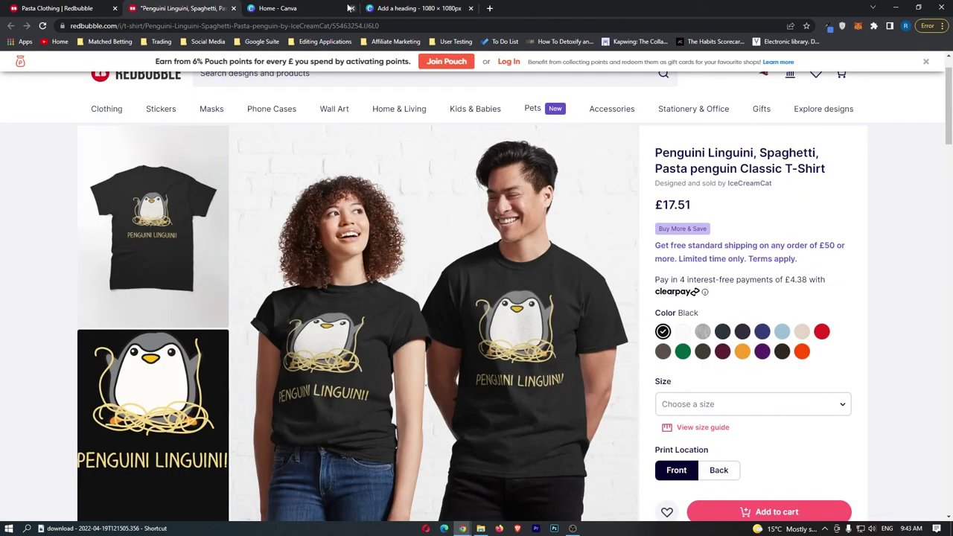
drag(223, 8, 302, 8)
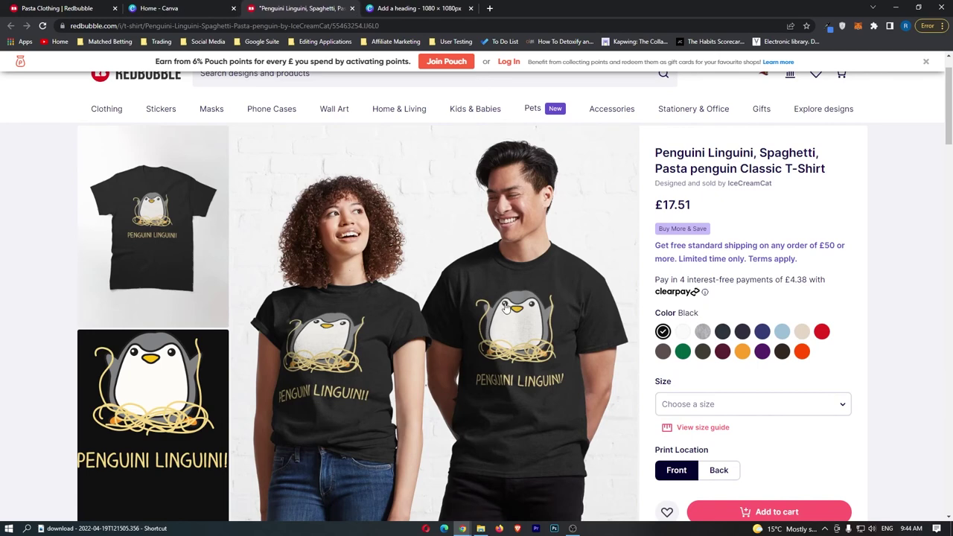
click(367, 7)
click(337, 7)
click(456, 15)
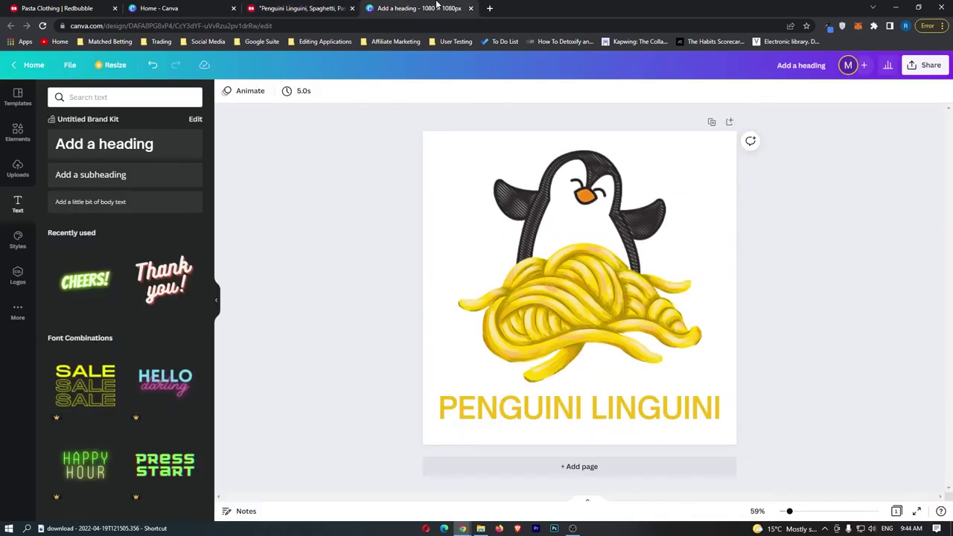
Nudge the PENGUINI LINGUINI title up slightly
click(588, 422)
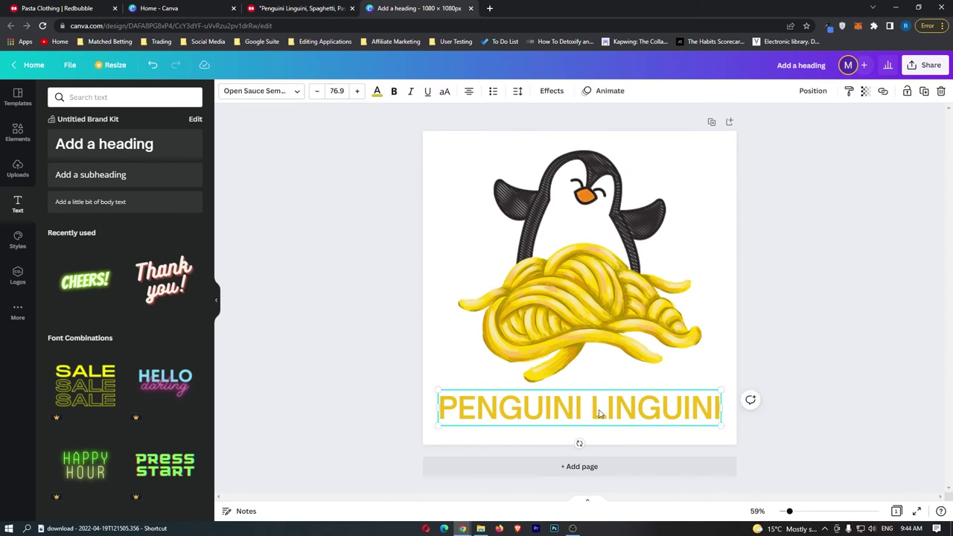
drag(600, 415, 600, 413)
click(797, 352)
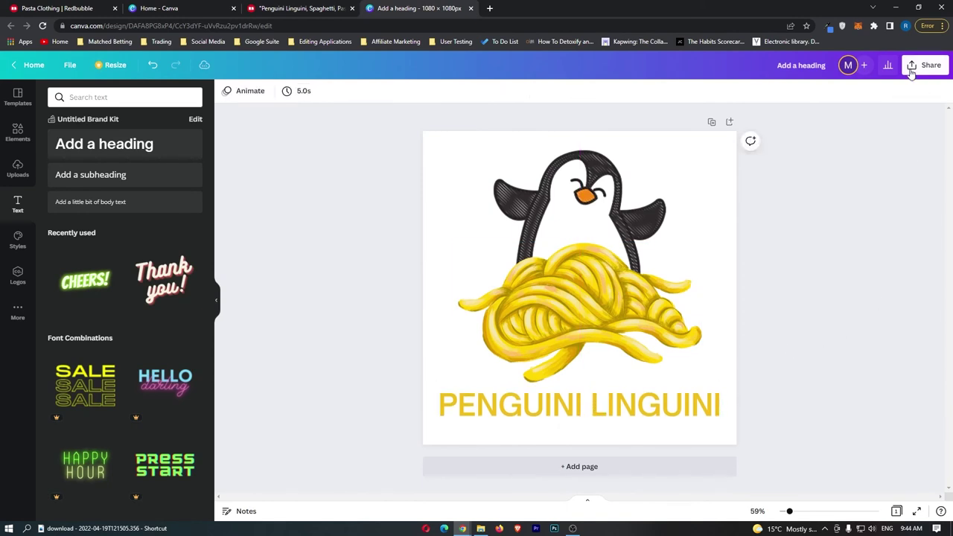
Download the design as a PNG with a transparent background
click(922, 65)
click(826, 311)
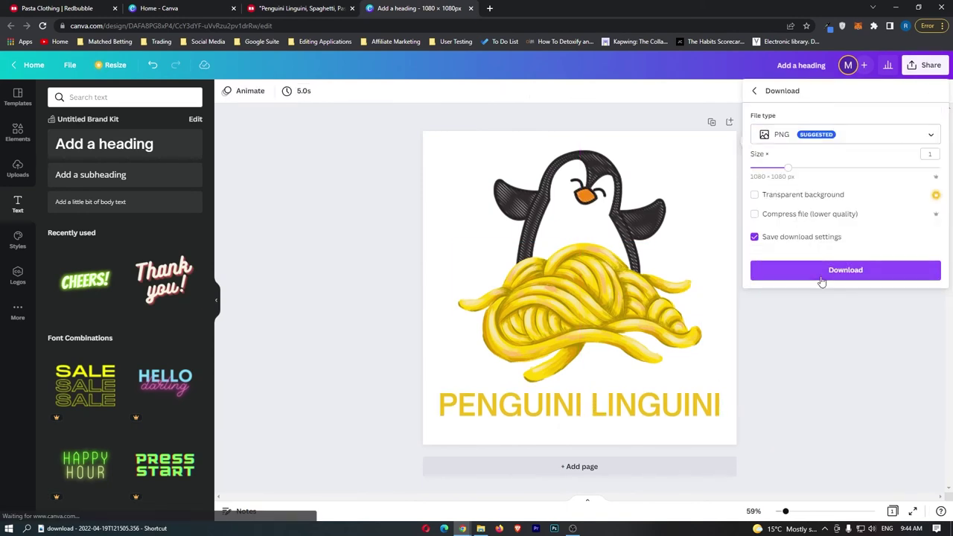
click(760, 195)
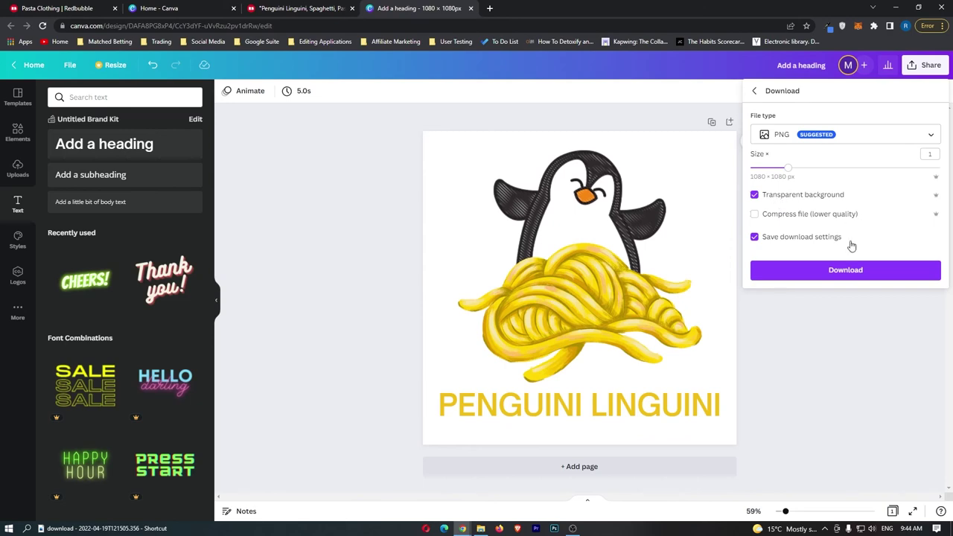
click(860, 277)
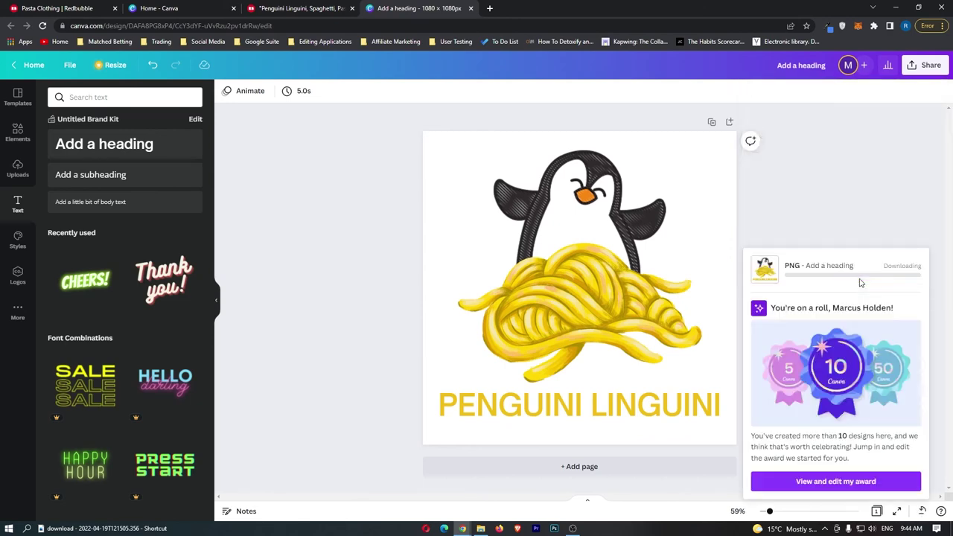